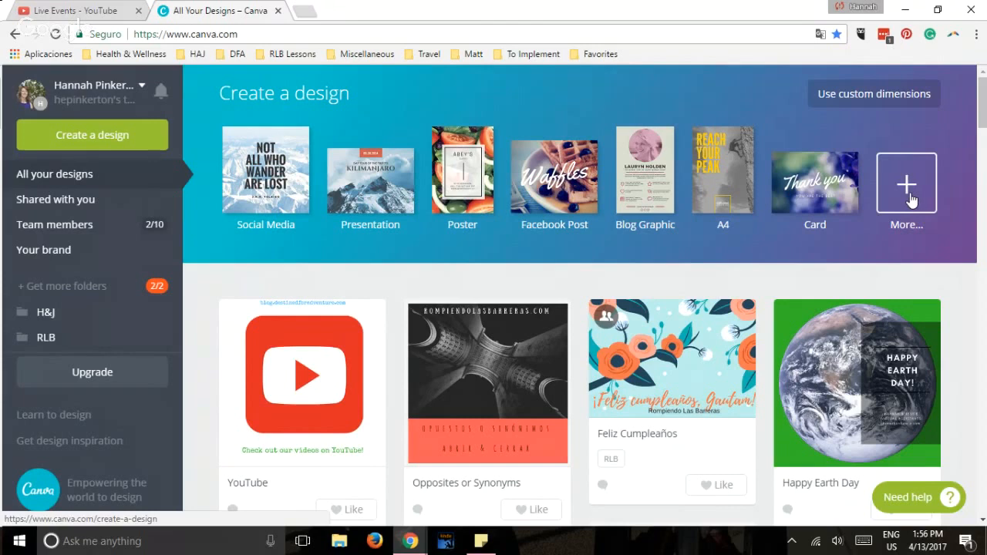
Create a new blank Social Media design and look through the available Canva layouts.
click(275, 190)
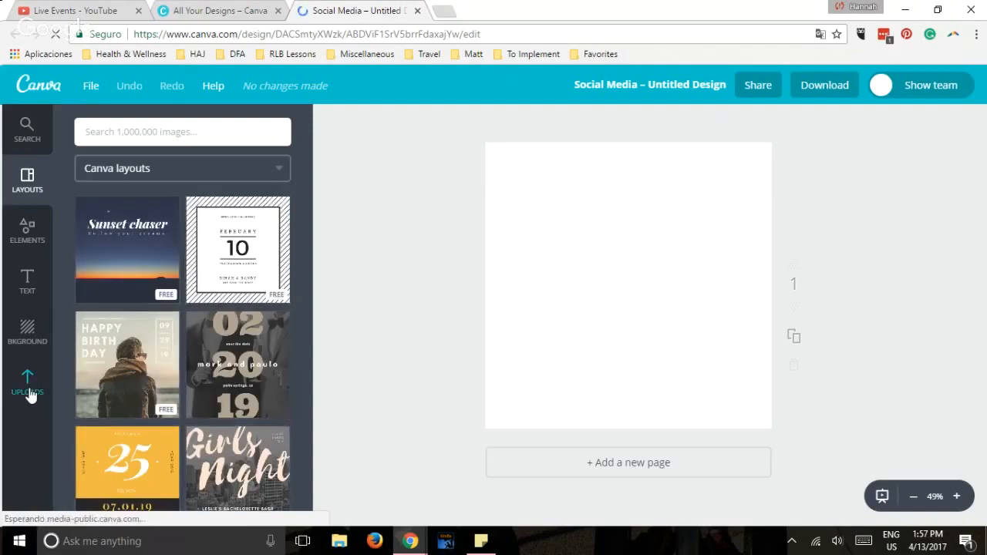
click(29, 389)
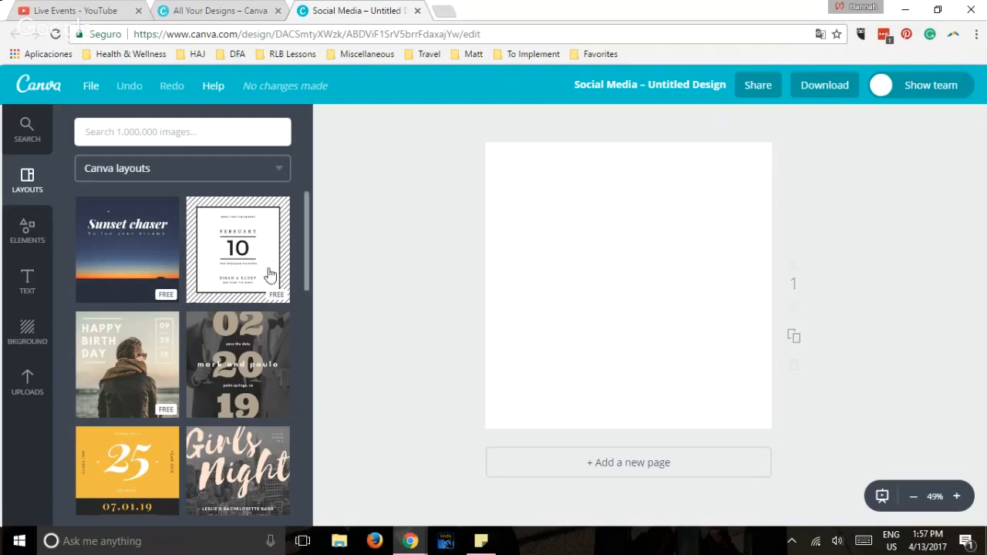
drag(306, 263, 305, 290)
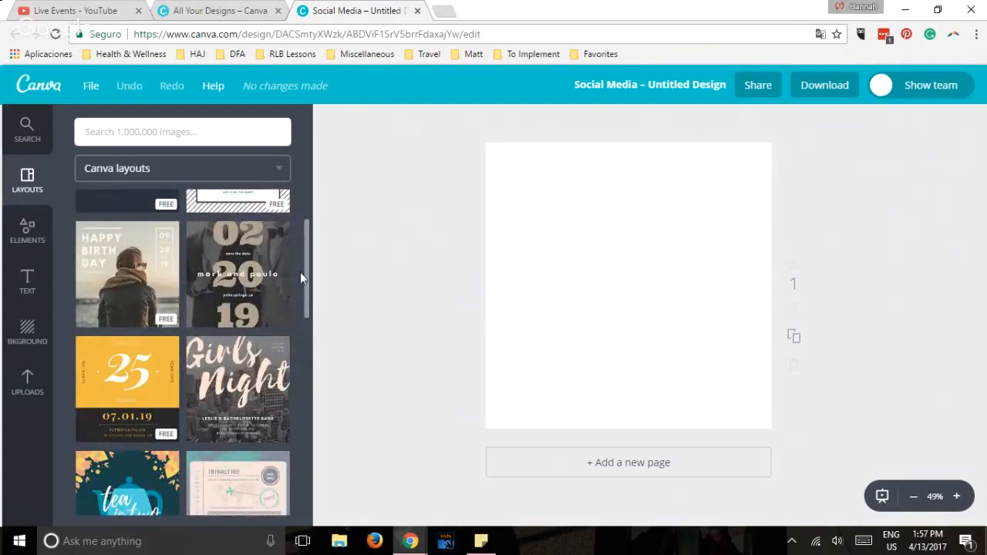
drag(306, 273, 321, 205)
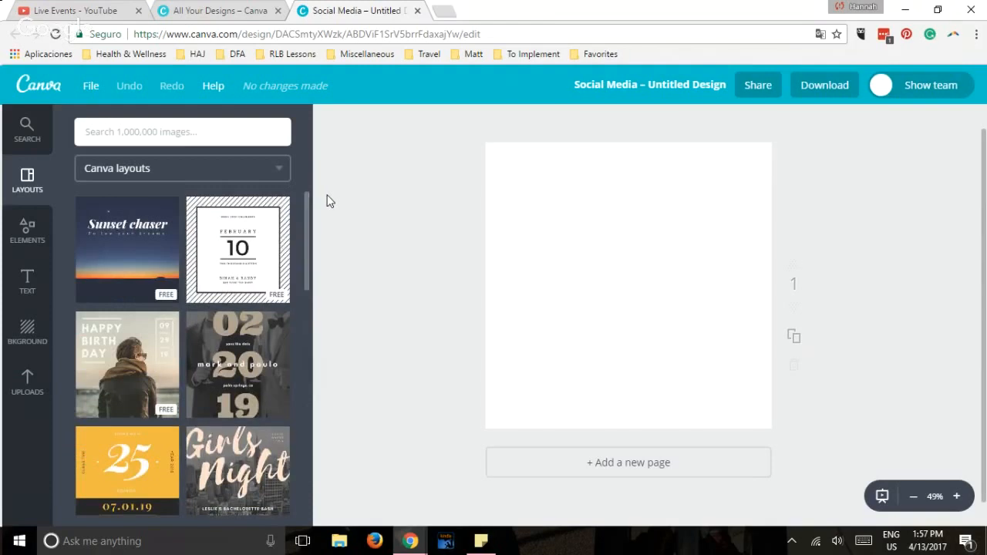
Look at the free photo elements and search the image library for "flowers", browsing the results.
click(30, 238)
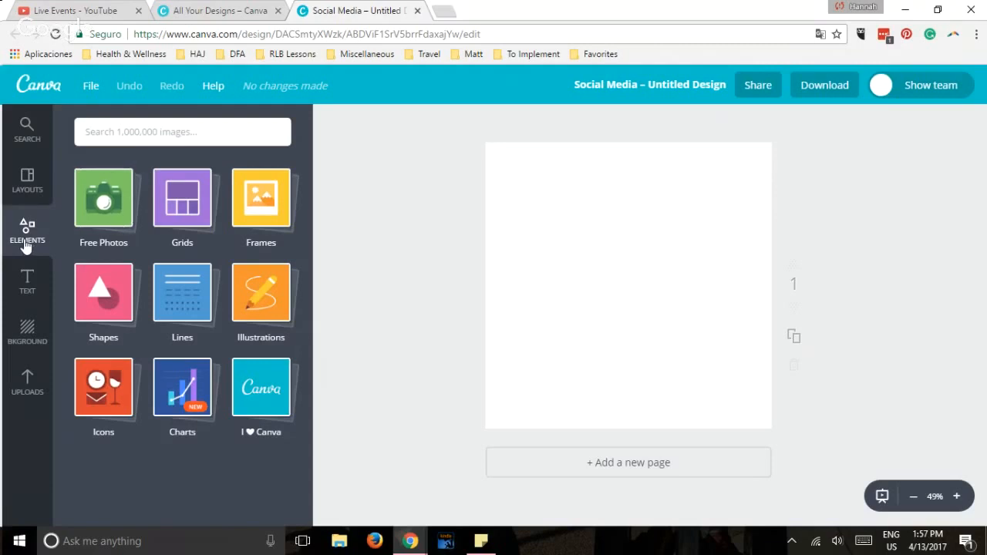
click(101, 209)
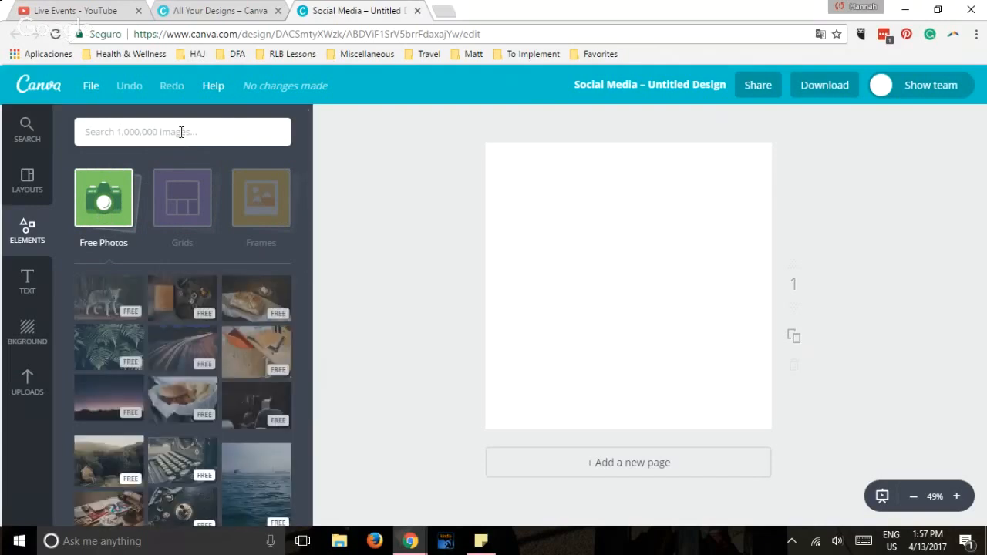
click(181, 131)
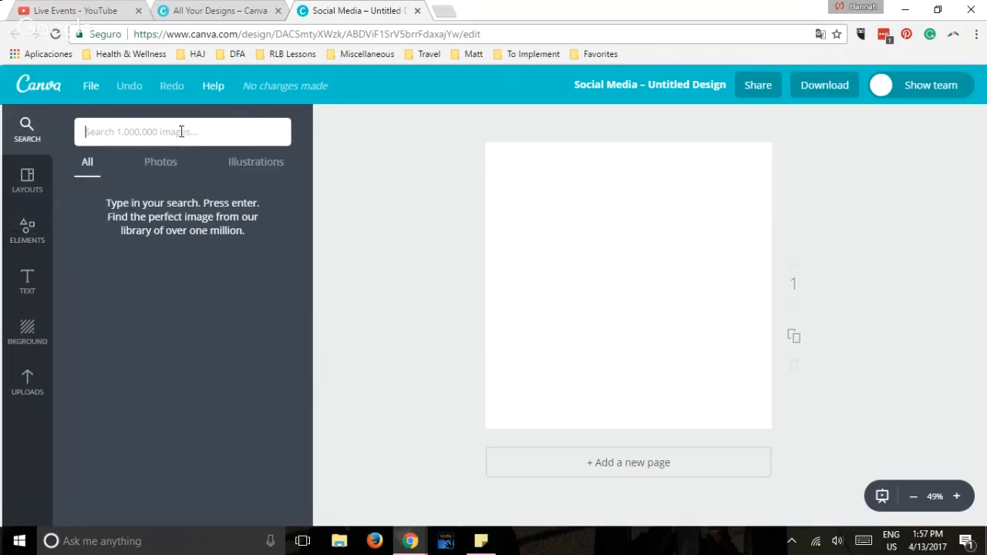
text(flowers)
key(Return)
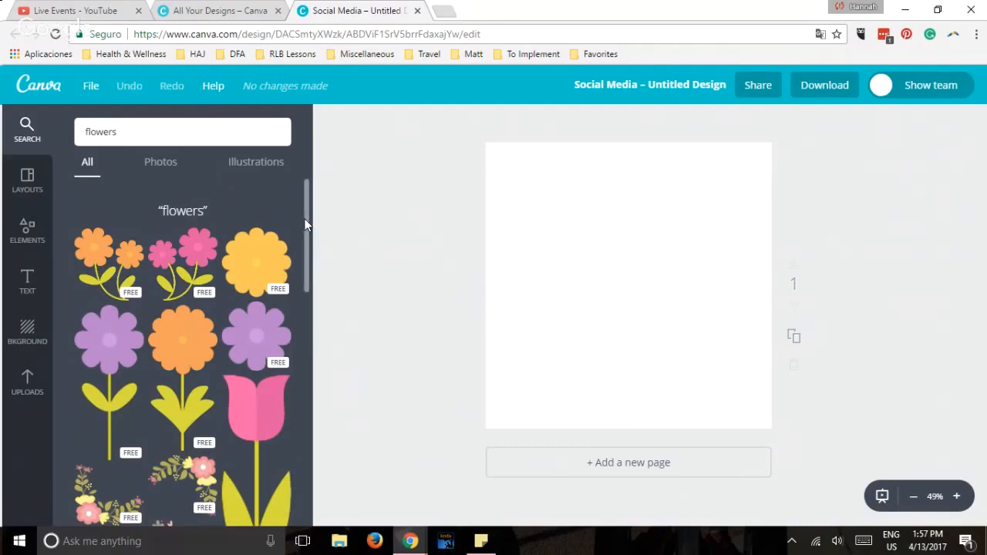
scroll(307, 225, down, 2)
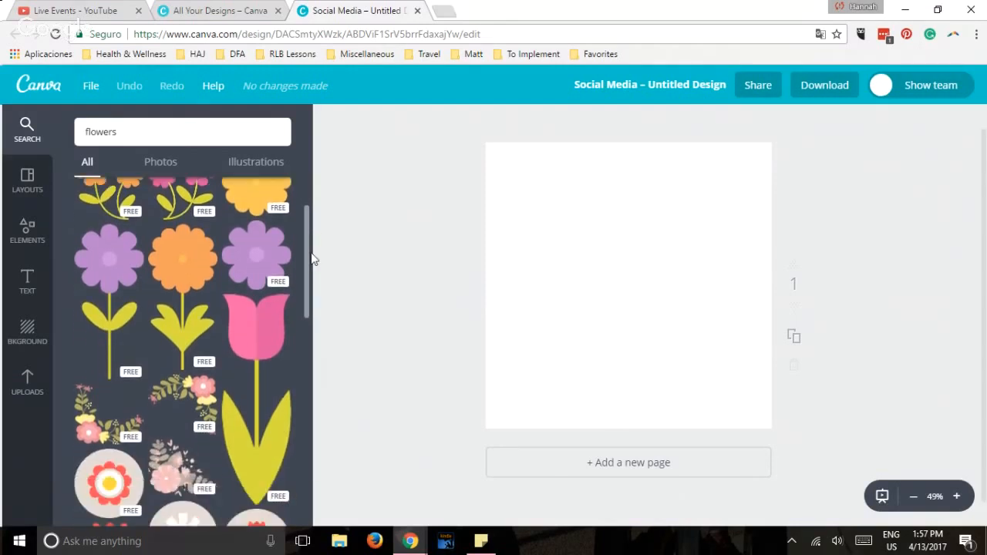
scroll(313, 262, down, 3)
scroll(313, 231, up, 5)
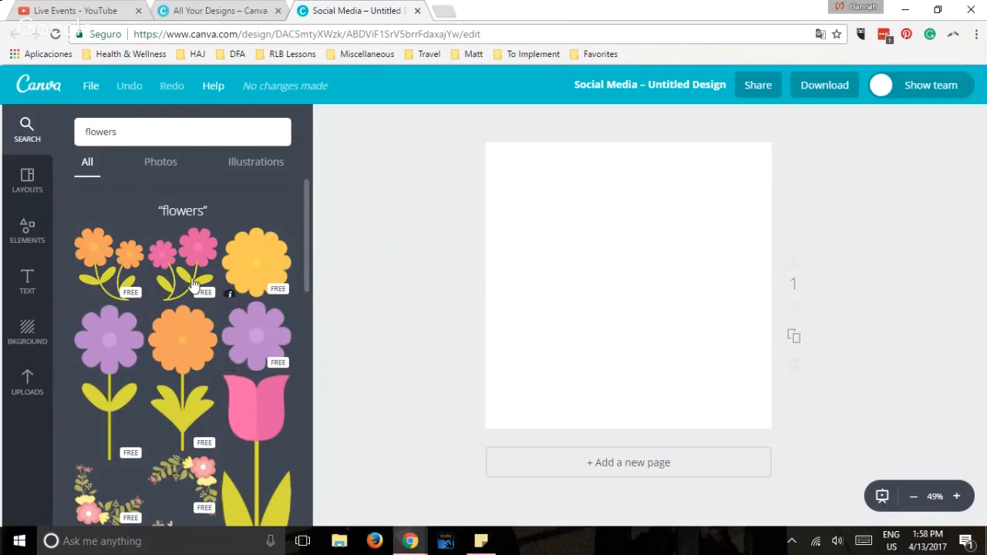
Limit the flower results to photos and add the free photo of the mixed tulip bouquet to the page.
click(166, 169)
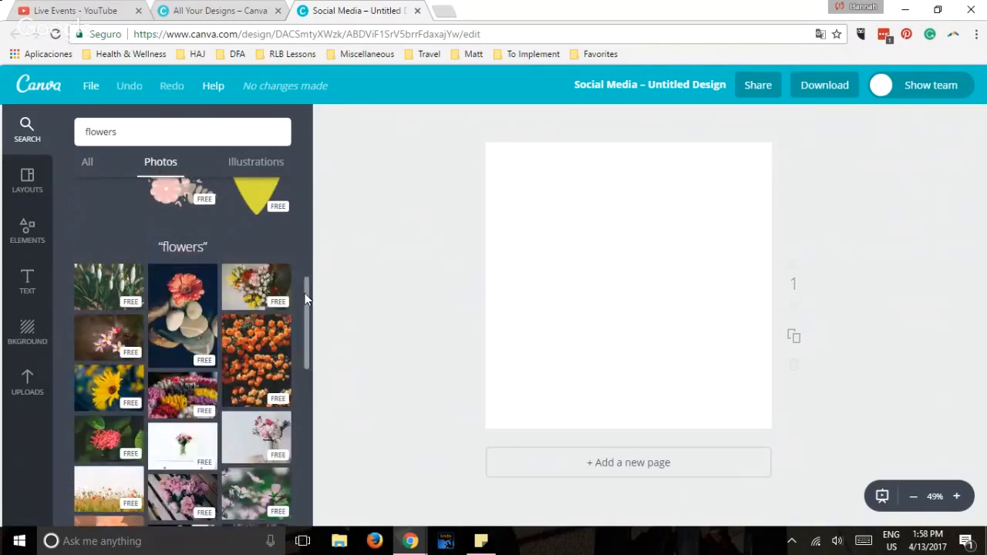
mouse_move(305, 293)
mouse_down()
mouse_move(331, 375)
mouse_move(329, 406)
mouse_move(317, 300)
mouse_up()
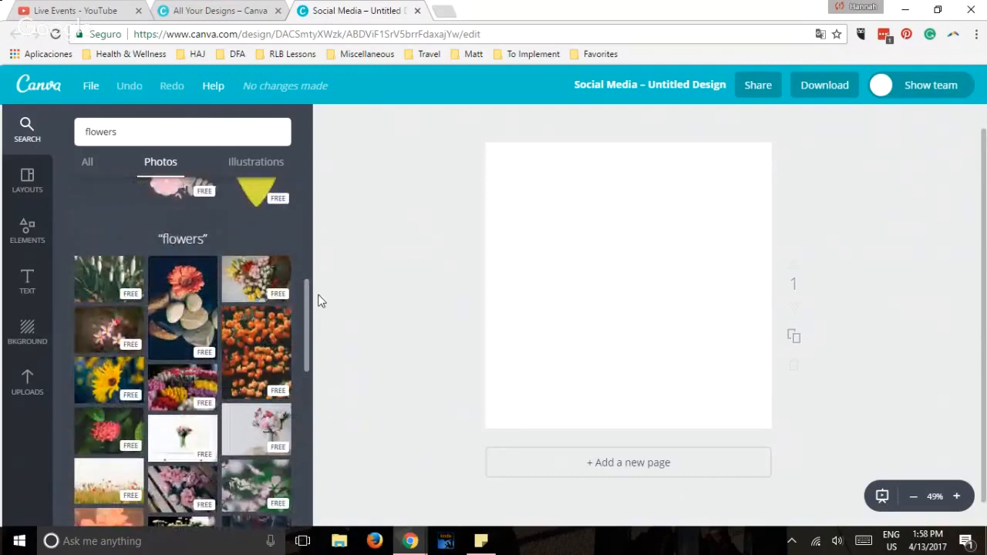
click(244, 284)
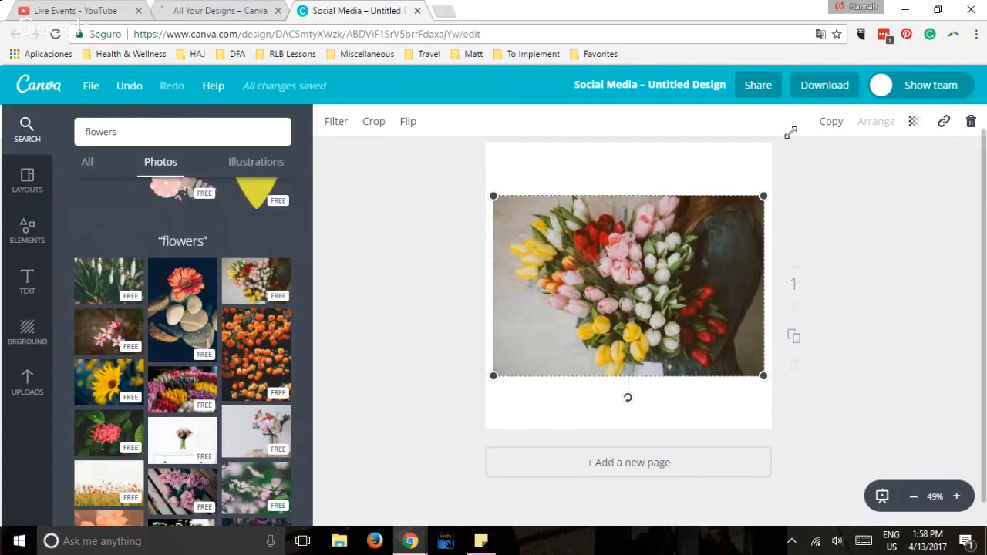
Enlarge the tulip photo and reposition it so it fills the whole square page, with the blossoms in view.
drag(764, 196, 817, 119)
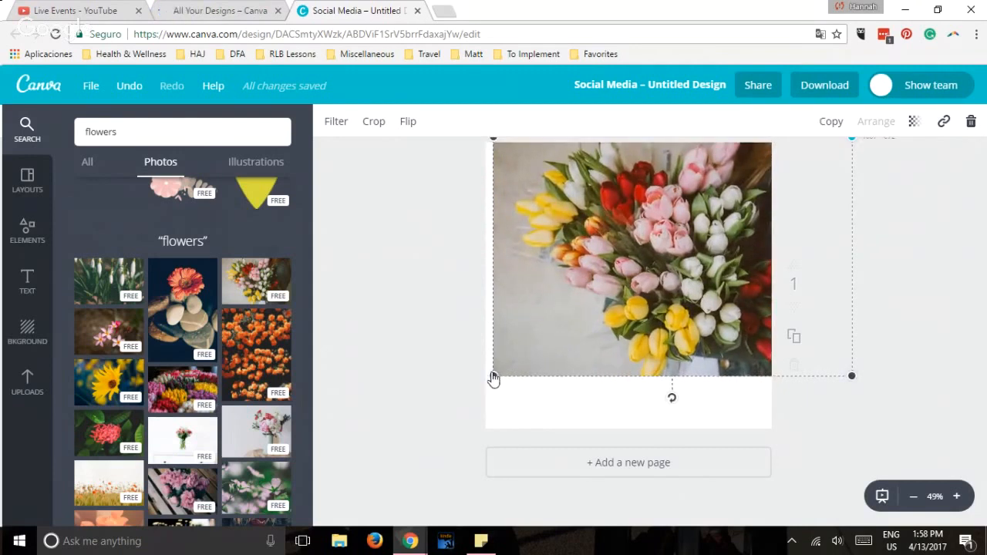
drag(493, 376, 484, 400)
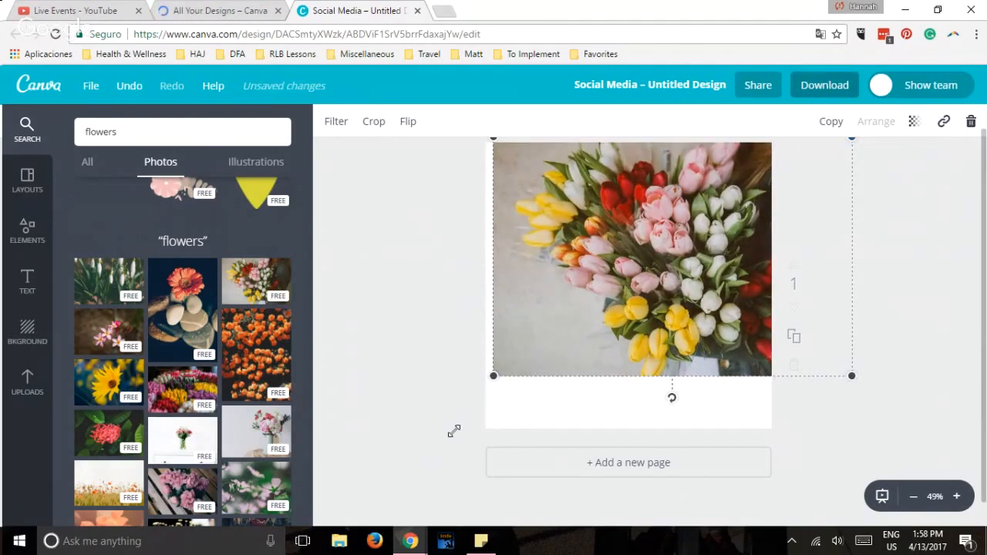
drag(442, 444, 428, 468)
drag(682, 329, 619, 335)
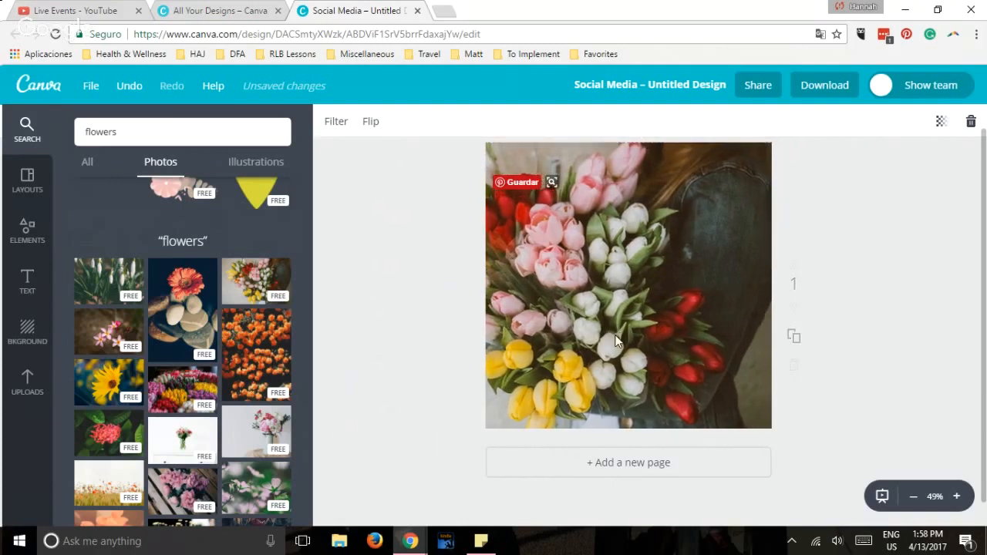
click(776, 314)
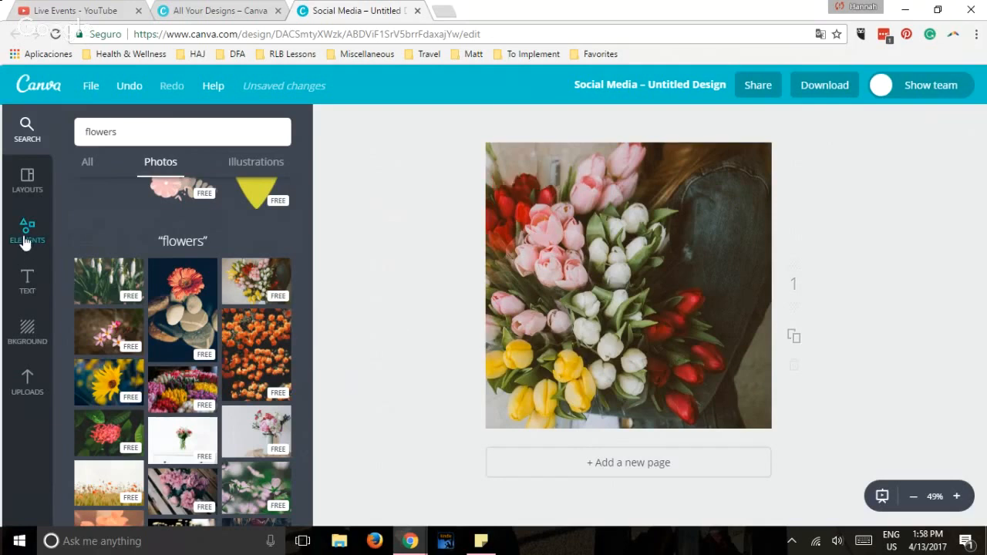
Search the image library for "mother" and view the photo results, followed by the illustrations.
double_click(124, 135)
click(27, 127)
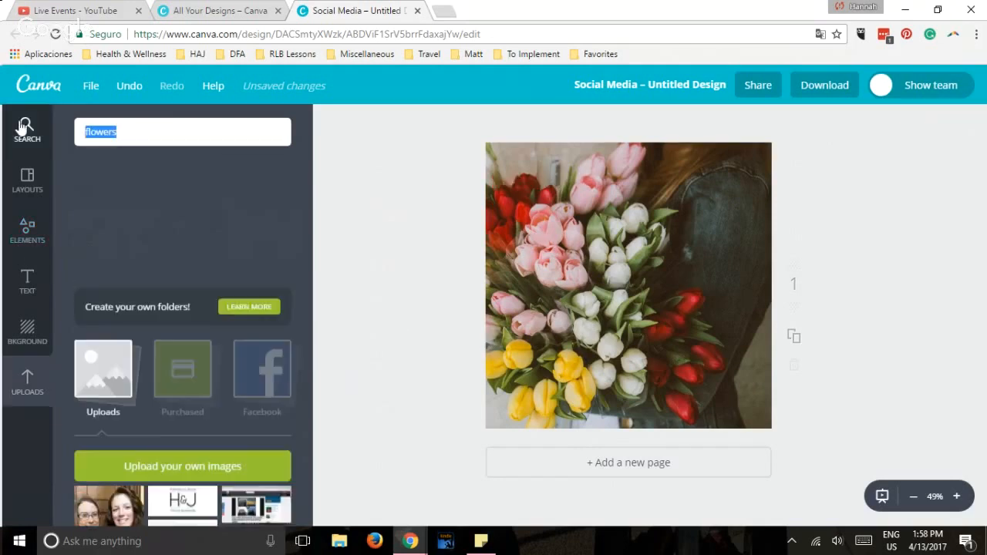
text(moth)
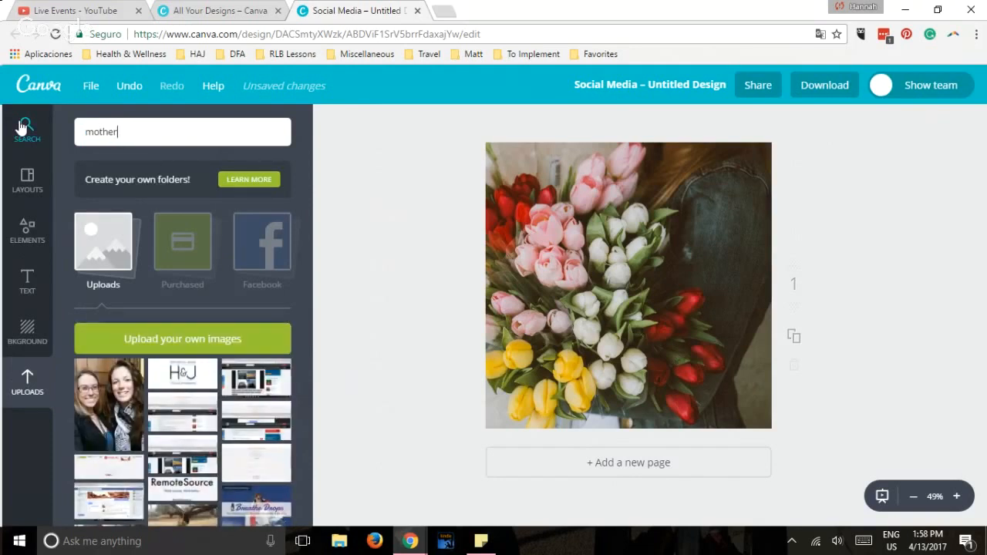
text(er)
key(Return)
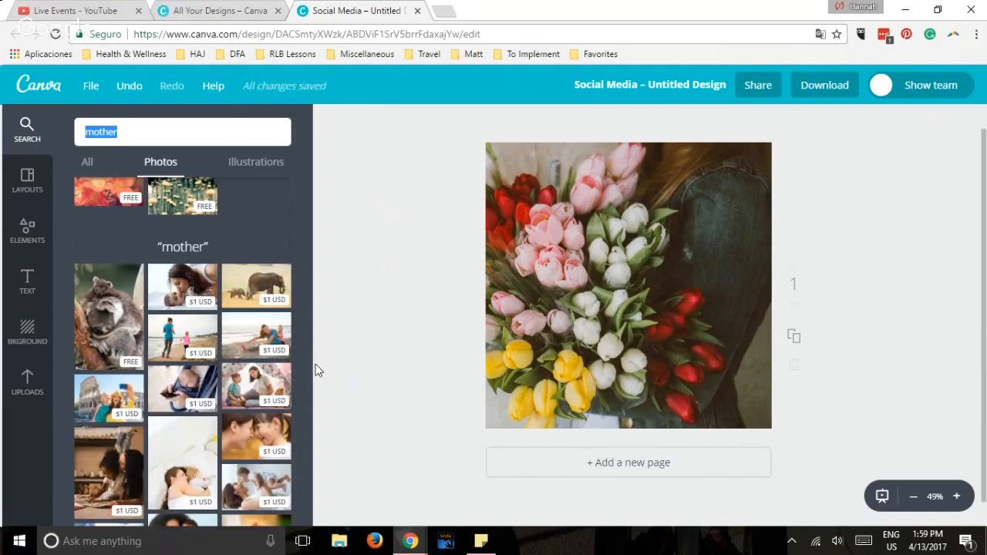
click(252, 170)
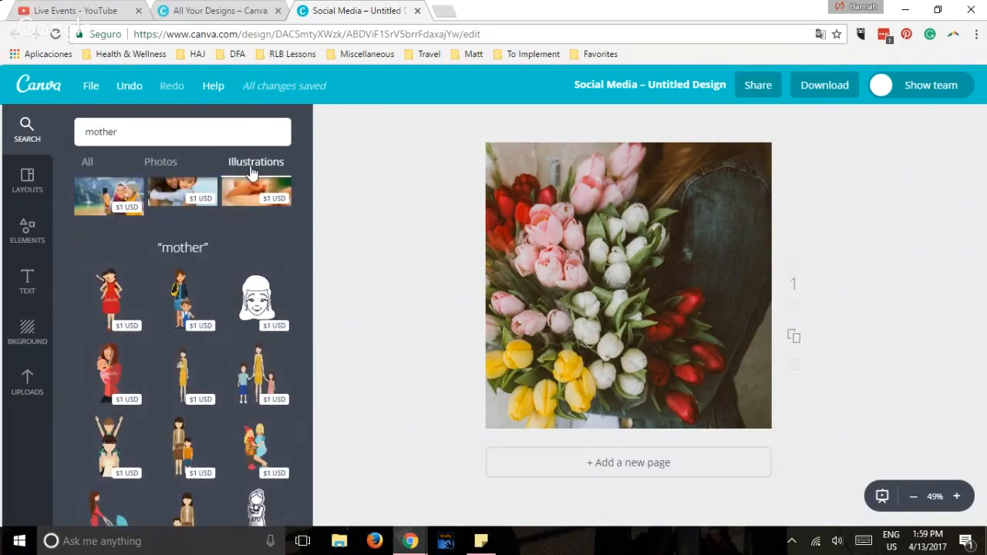
Search the illustrations for "woman" and add the free black silhouette of a woman in a dress to the page.
drag(120, 129, 68, 128)
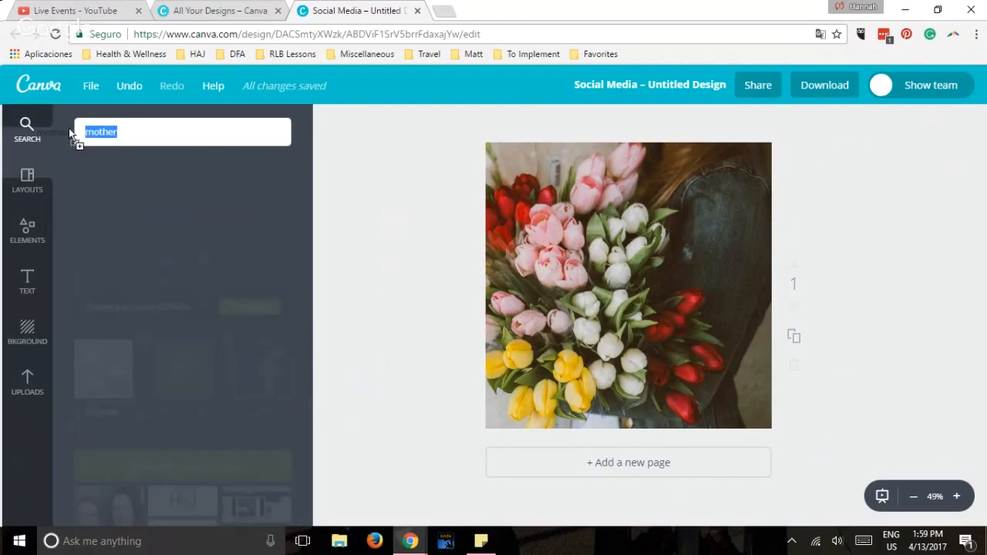
text(woman)
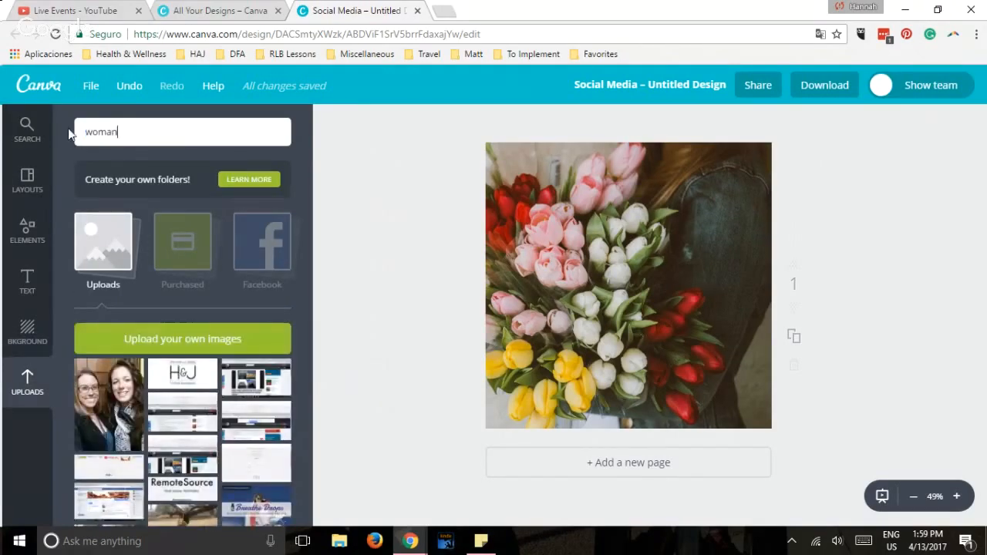
key(Return)
scroll(278, 211, down, 3)
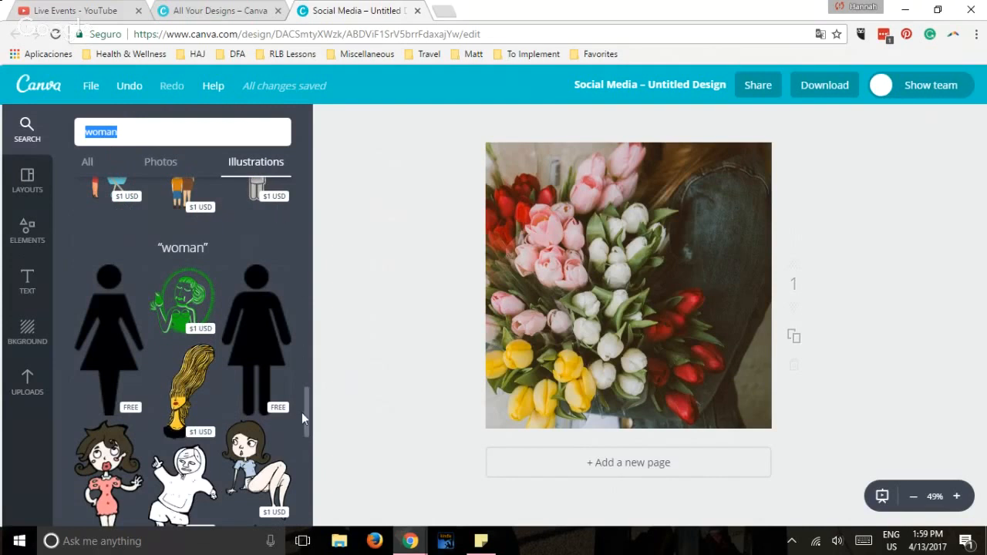
mouse_move(306, 412)
mouse_down()
mouse_move(311, 437)
mouse_move(309, 404)
mouse_up()
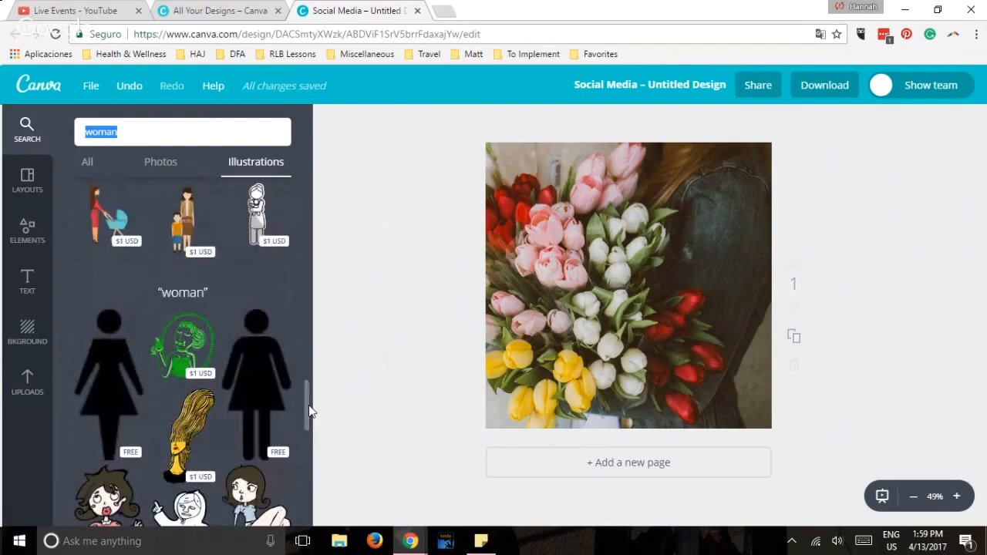
click(112, 392)
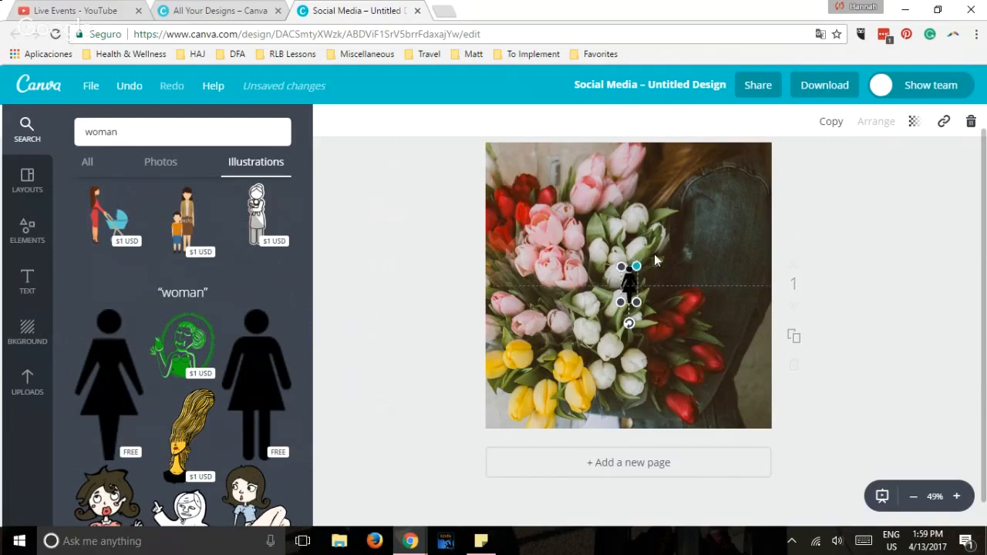
Shrink the woman silhouette and move it down and left over the tulips in the photo.
mouse_move(636, 268)
mouse_down()
mouse_move(677, 241)
mouse_move(640, 279)
mouse_move(642, 271)
mouse_up()
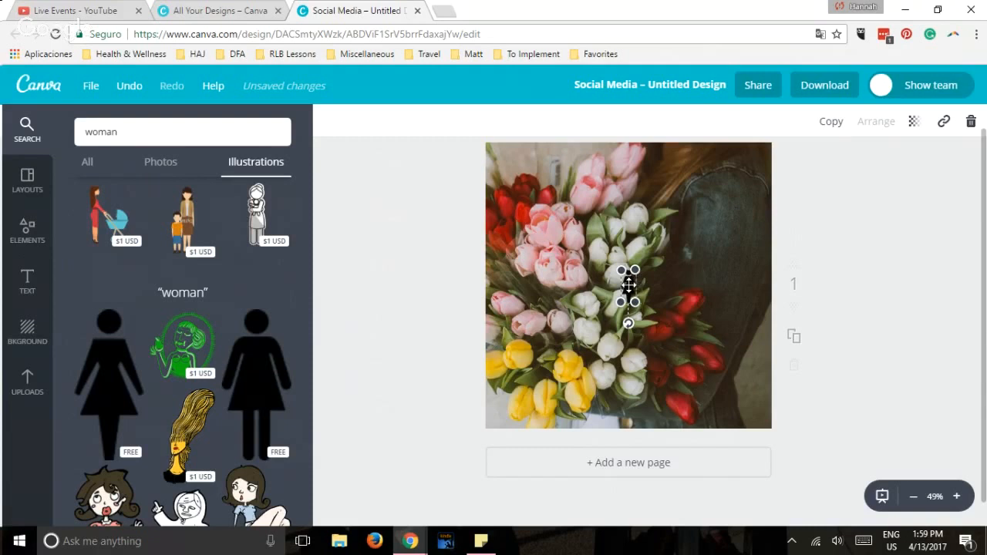
click(614, 289)
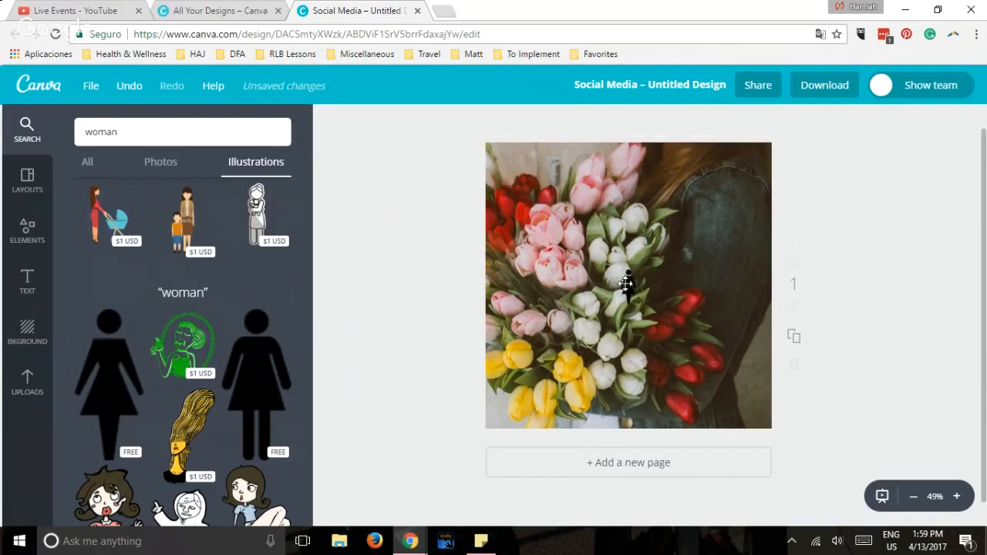
click(626, 284)
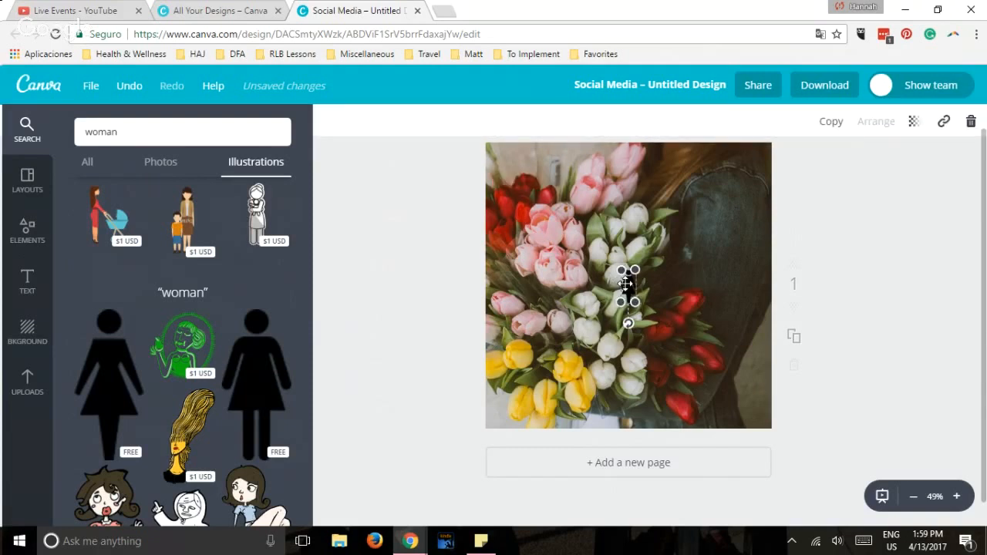
drag(626, 284, 581, 306)
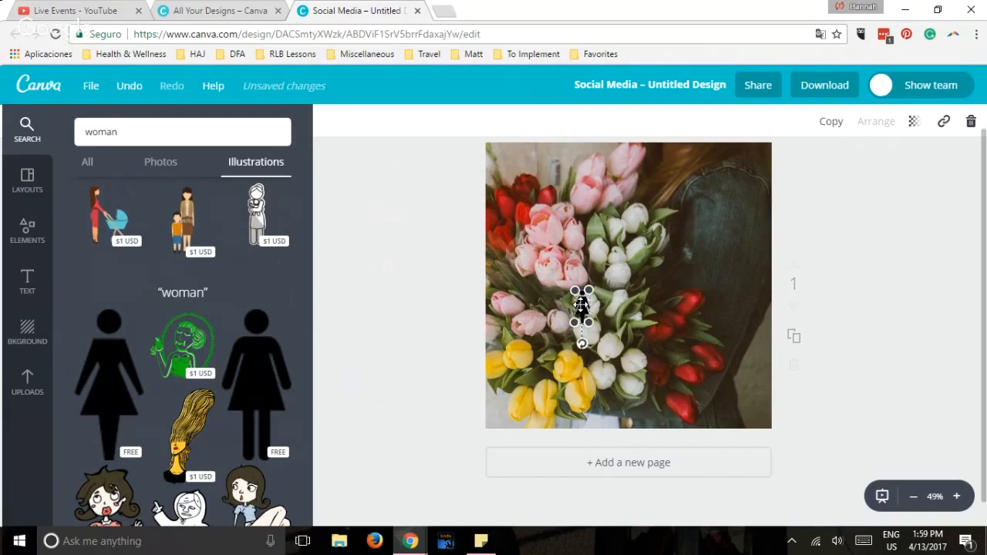
Delete the woman silhouette from the tulip photo.
click(35, 184)
click(589, 254)
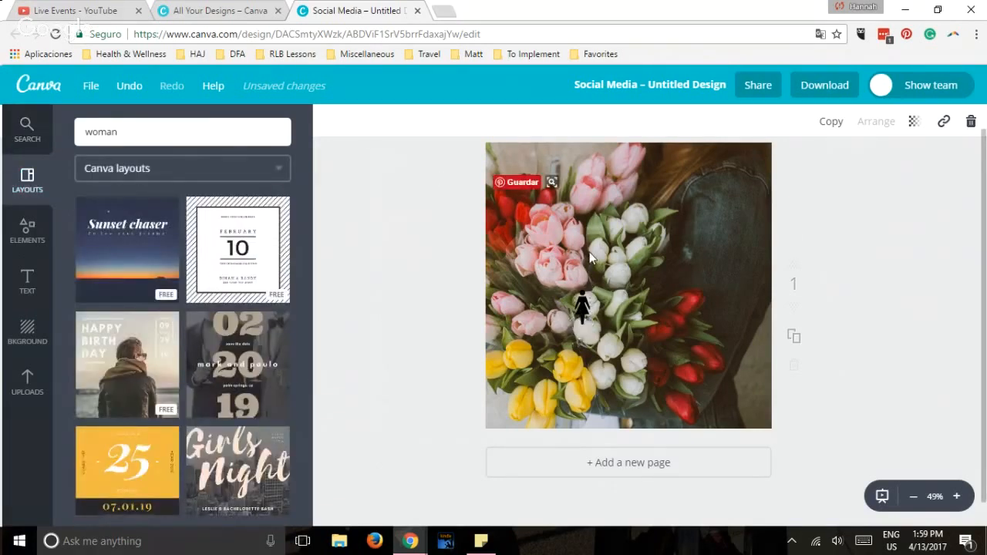
click(582, 305)
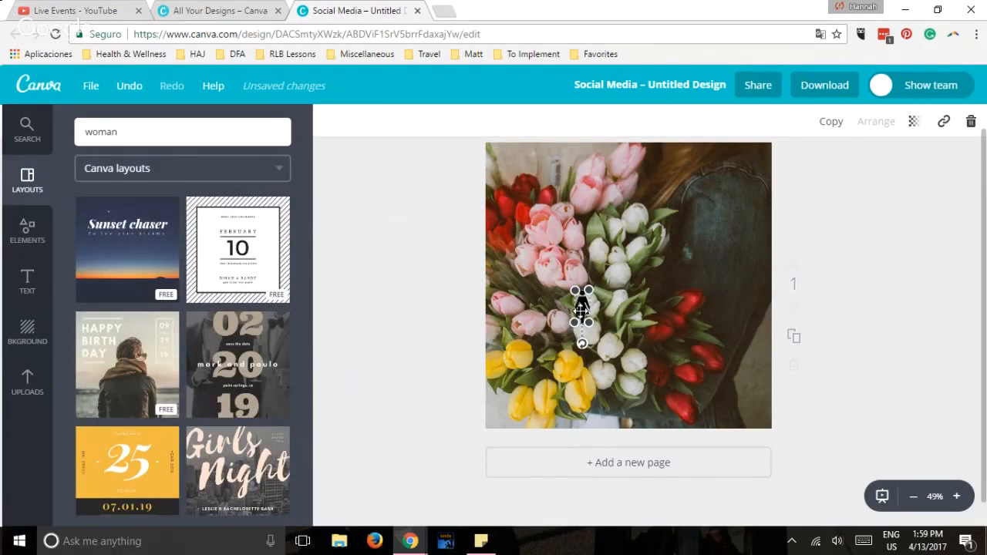
key(Delete)
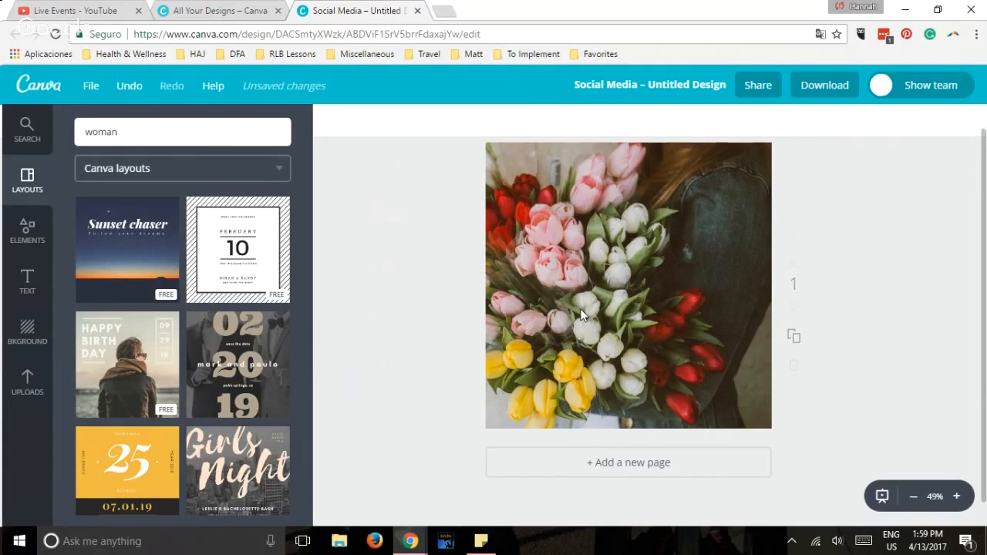
Search the illustrations for "flower" and add the free orange flower with a leafy stem to the page.
click(178, 132)
key(Return)
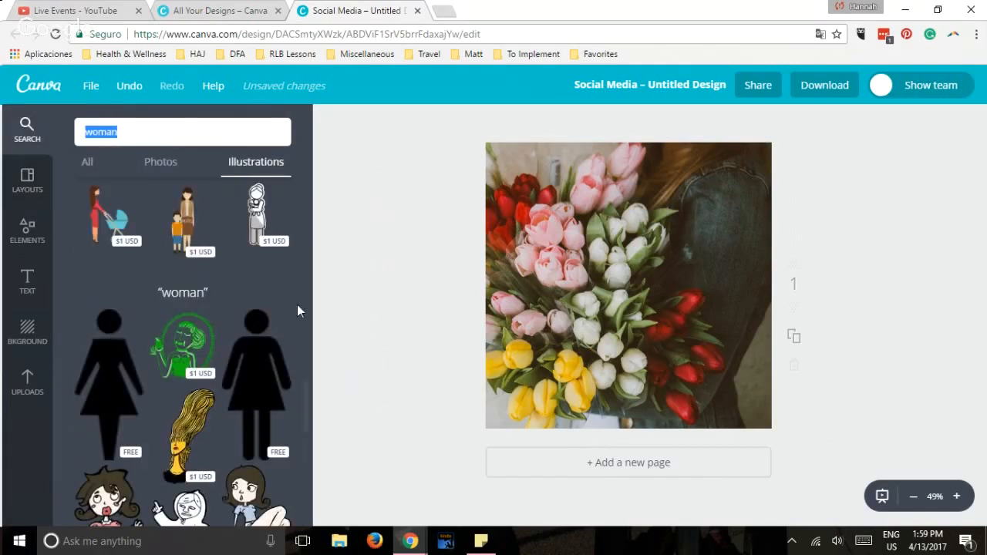
text(flower)
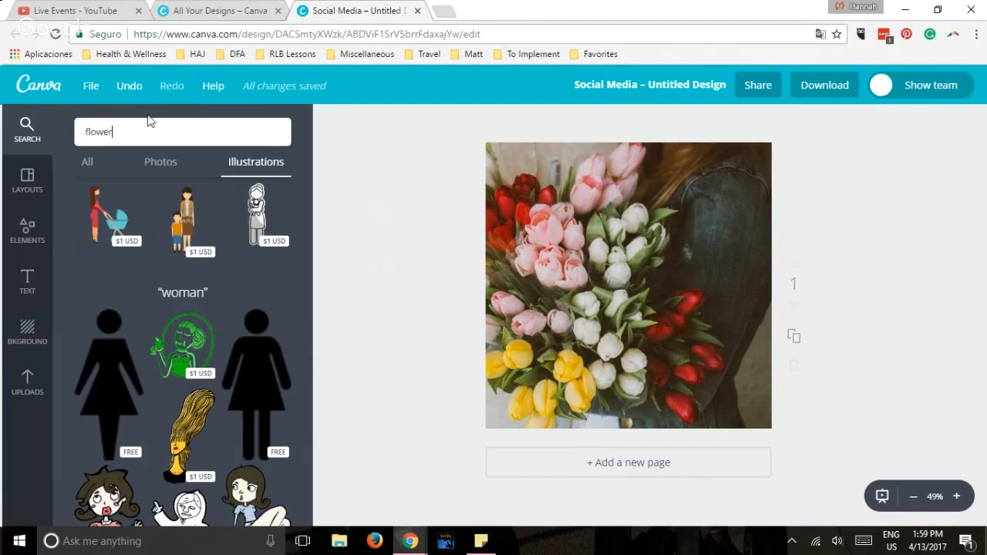
key(Return)
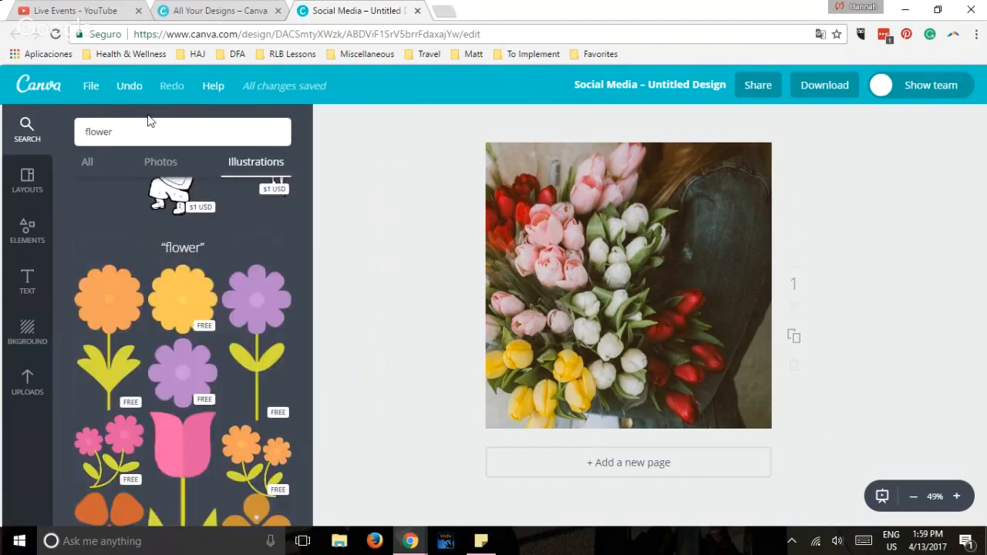
click(123, 301)
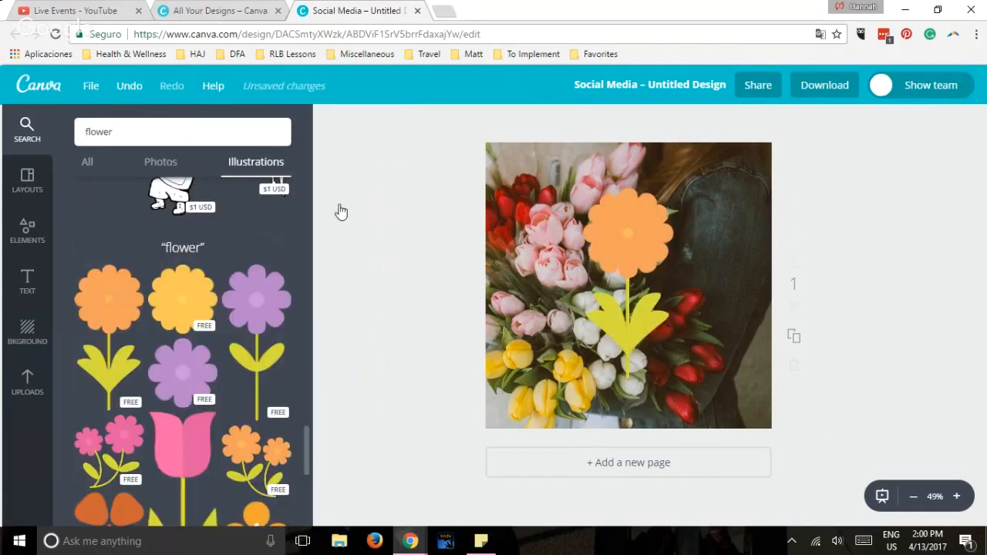
Recolour the flower illustration's stem and leaves green #35b729 and its petals pink #f32cb6.
click(613, 216)
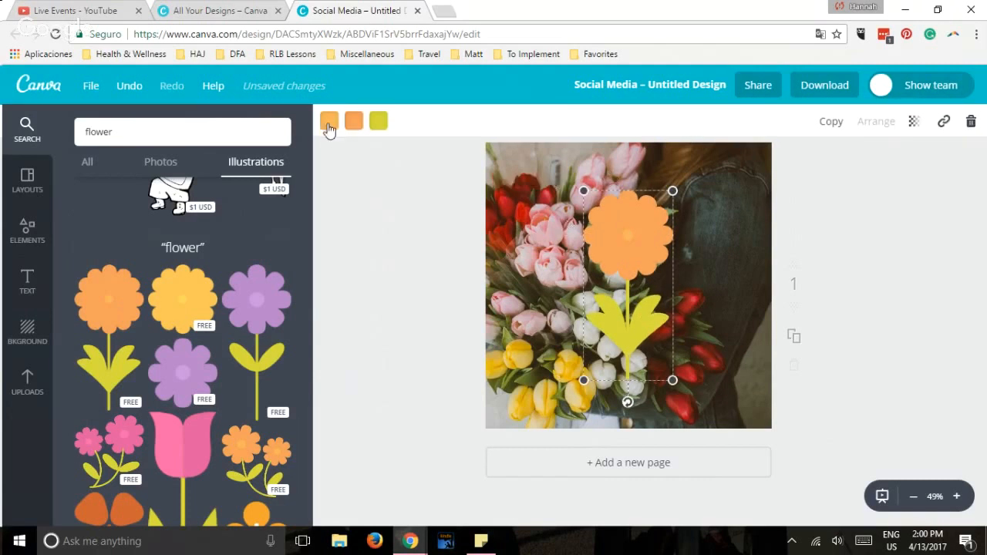
click(379, 123)
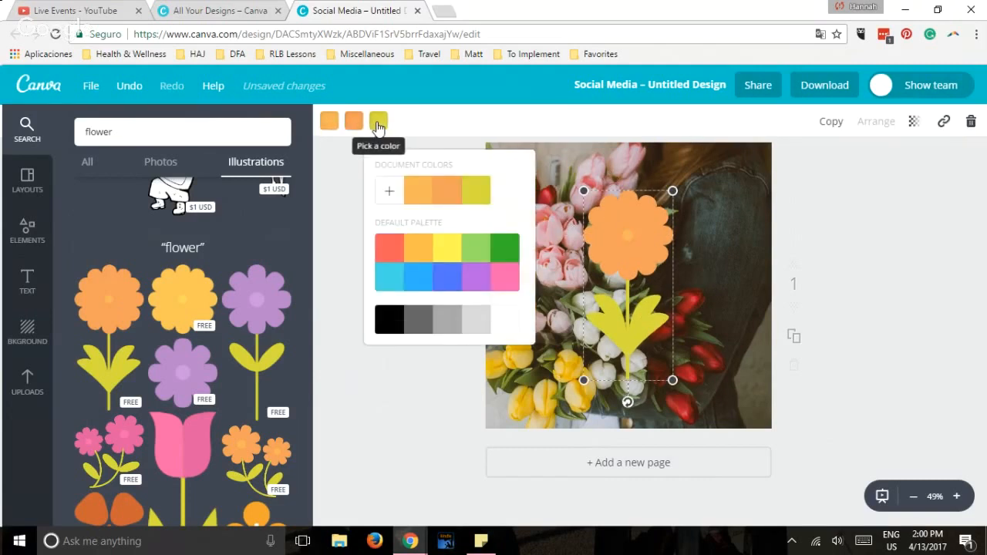
click(510, 257)
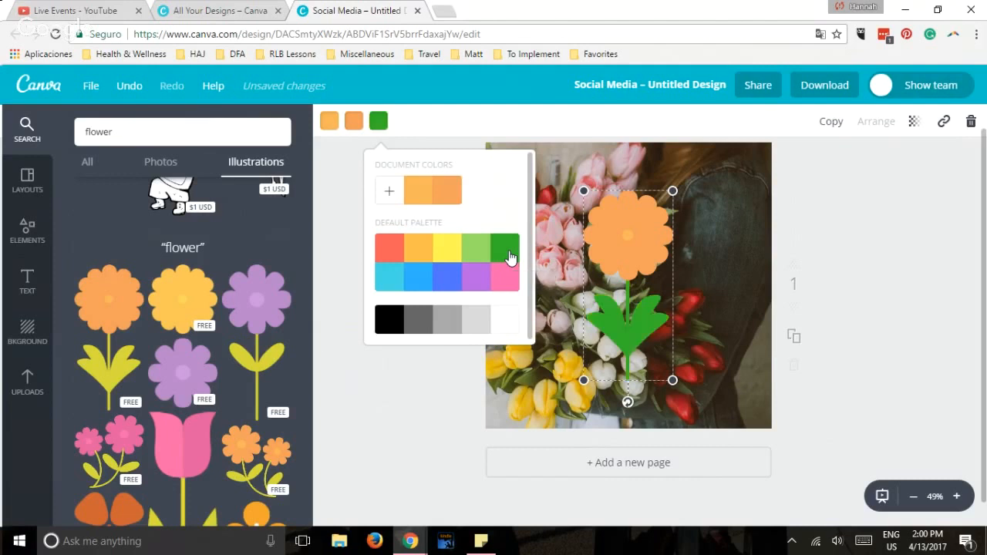
click(353, 123)
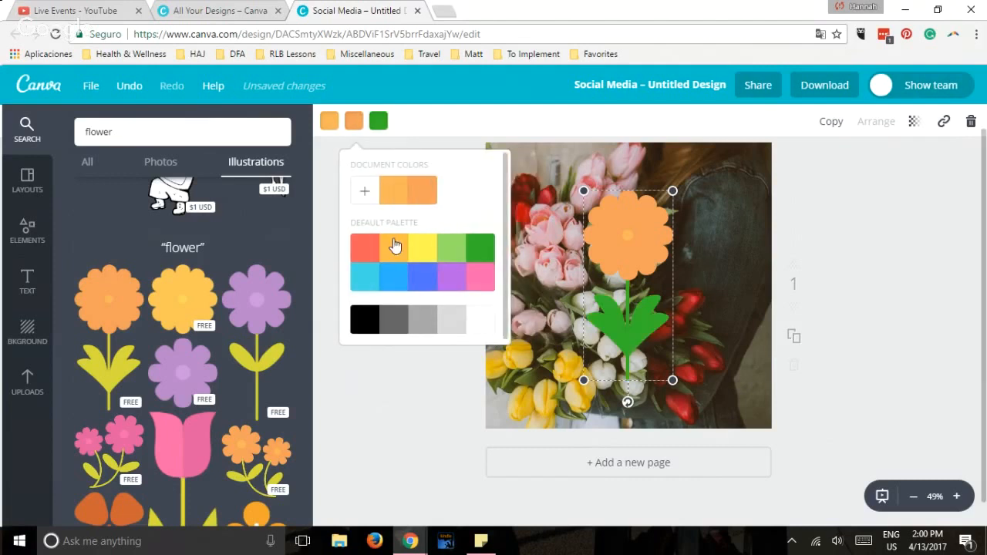
click(363, 194)
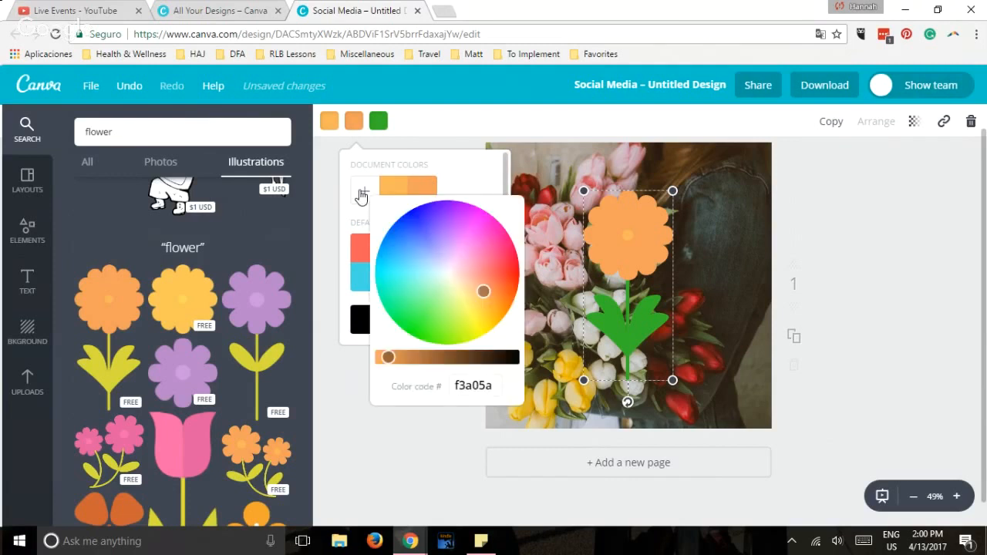
click(485, 237)
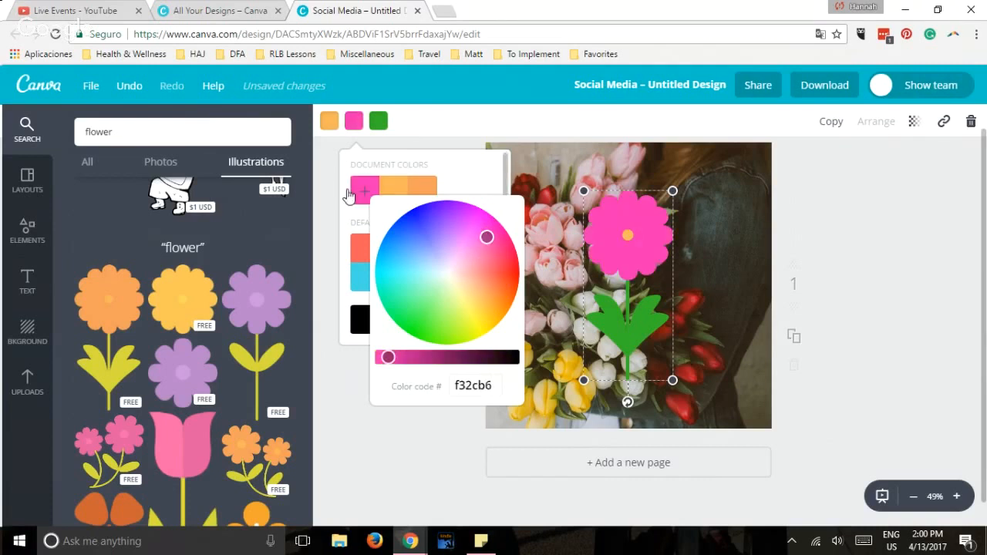
click(320, 174)
click(393, 170)
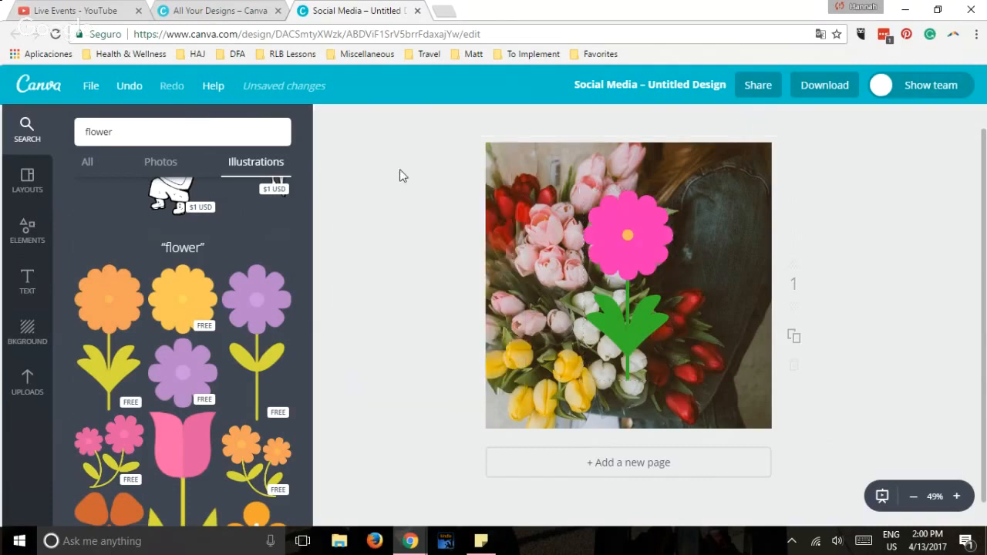
Move the pink flower to the right side of the photo, duplicate it, and place the copy over the tulips on the left.
drag(628, 228, 720, 249)
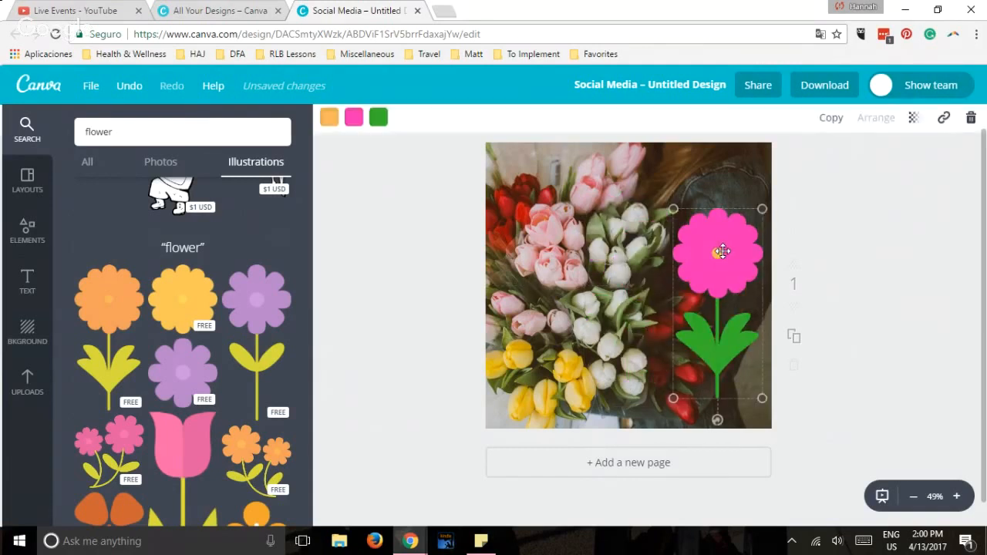
click(829, 126)
drag(710, 269, 681, 280)
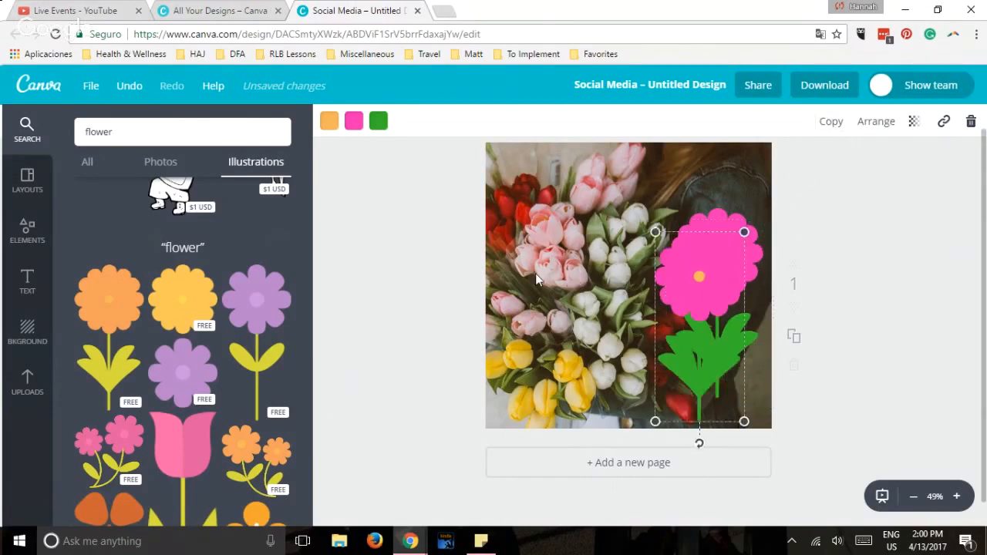
drag(537, 280, 535, 254)
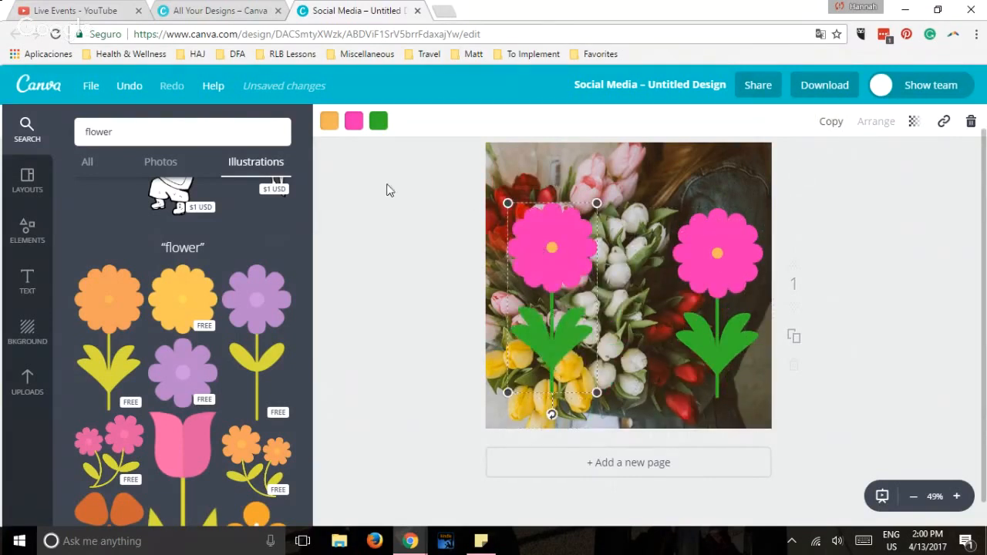
Recolour the copied flower's petals with the default palette purple and shrink the flower to about two thirds of its size.
click(353, 121)
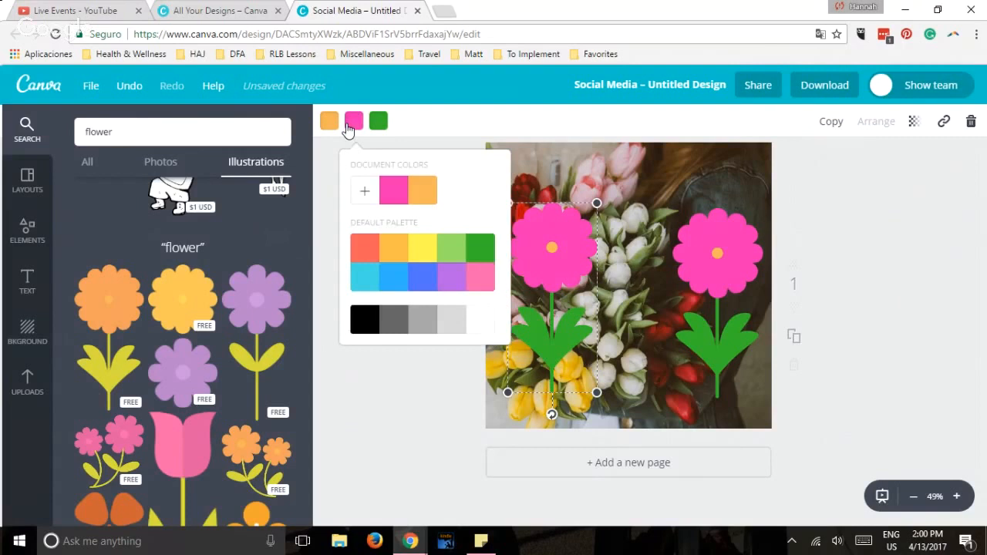
click(448, 279)
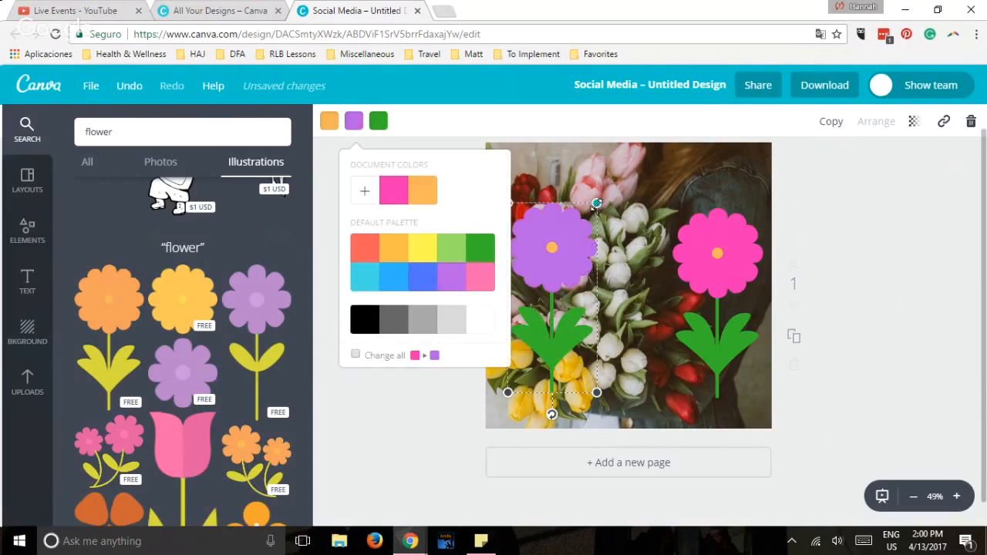
drag(597, 202, 578, 281)
key(Escape)
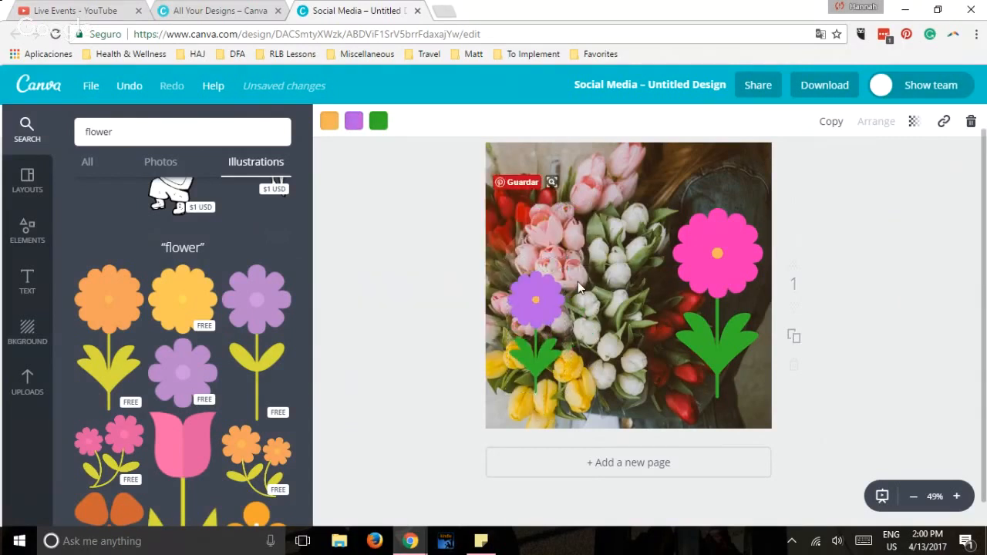
Try several transparency values on the purple flower, such as 60 and 36, ending at 79.
click(532, 305)
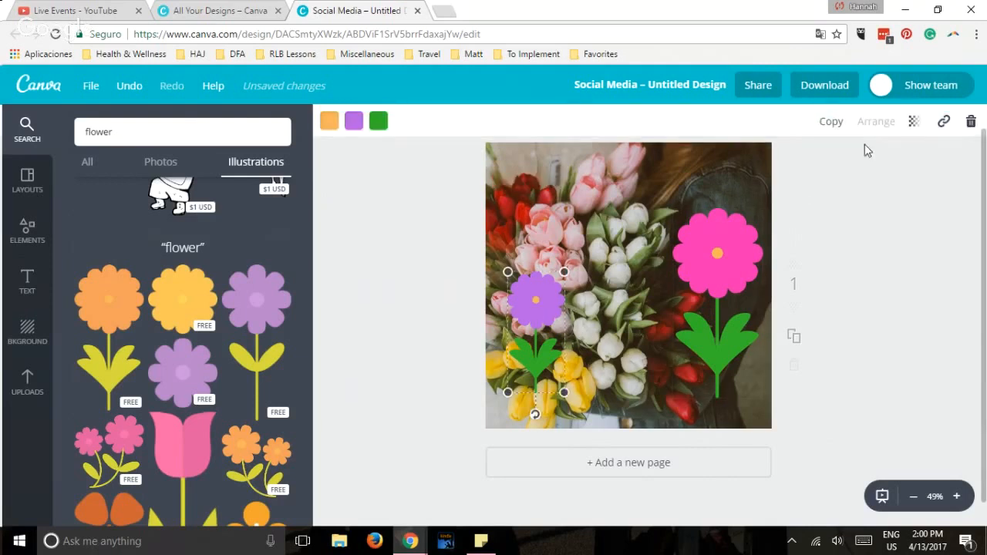
click(912, 125)
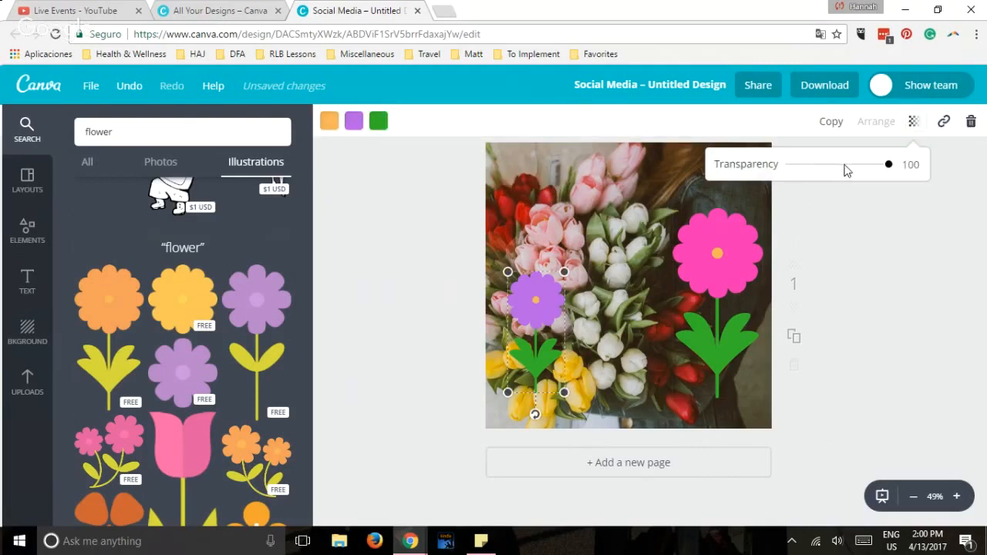
click(849, 165)
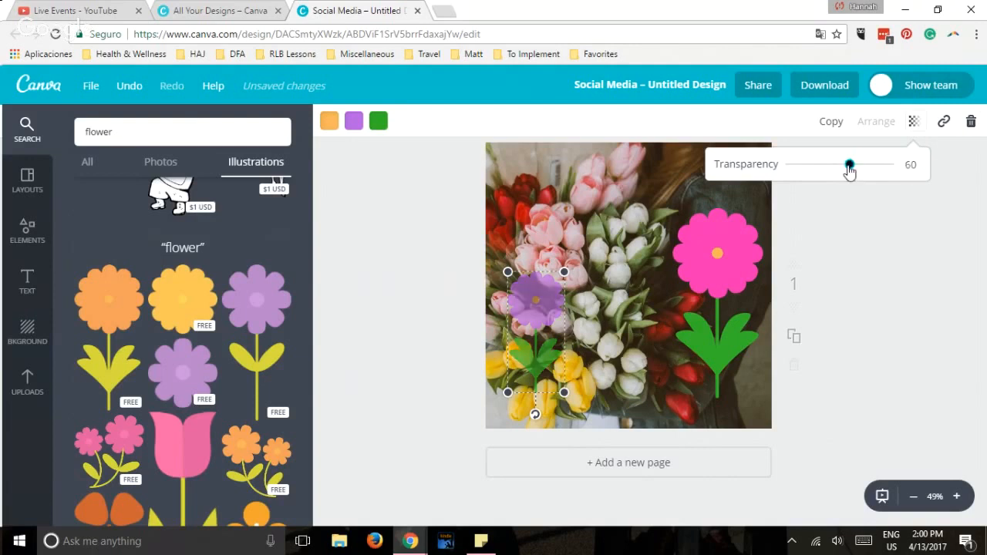
click(825, 166)
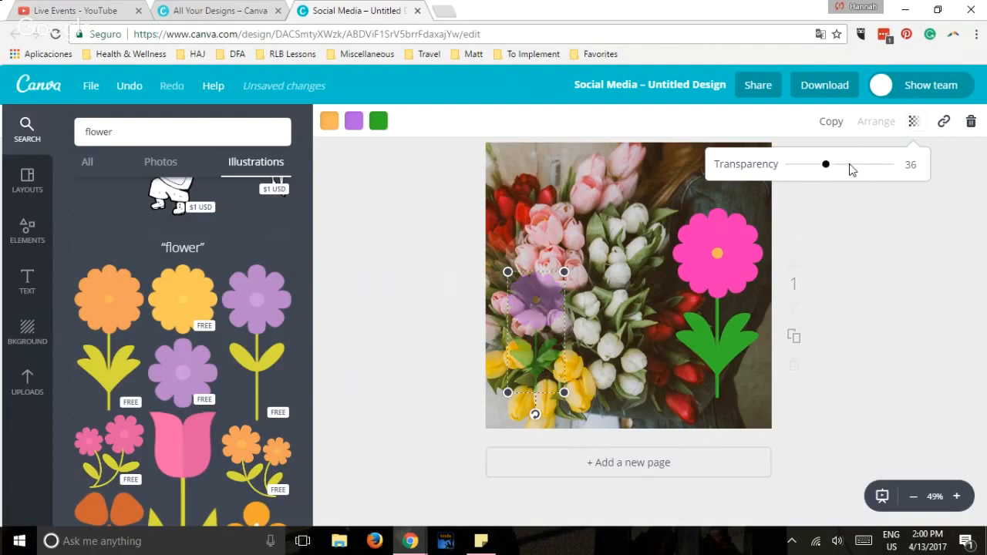
click(851, 165)
click(867, 165)
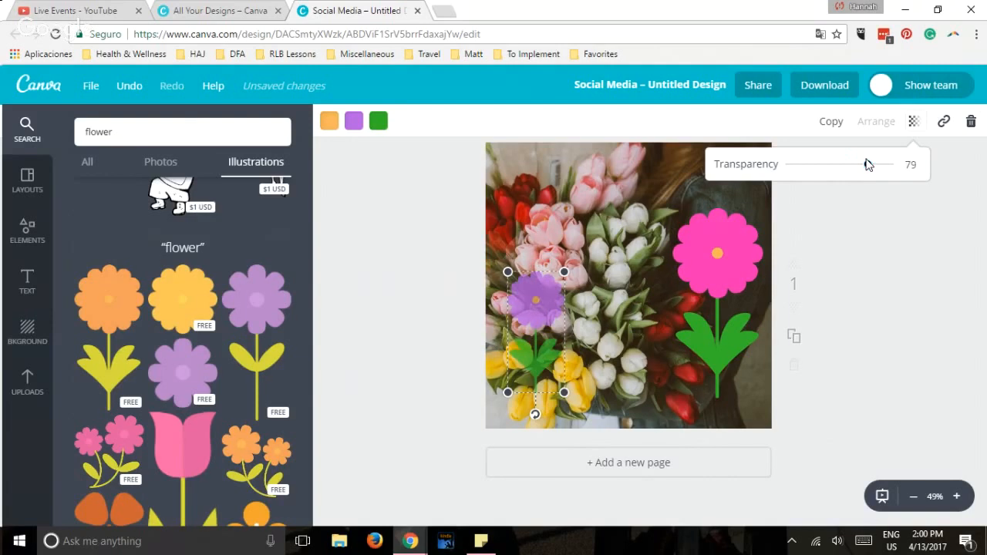
click(802, 226)
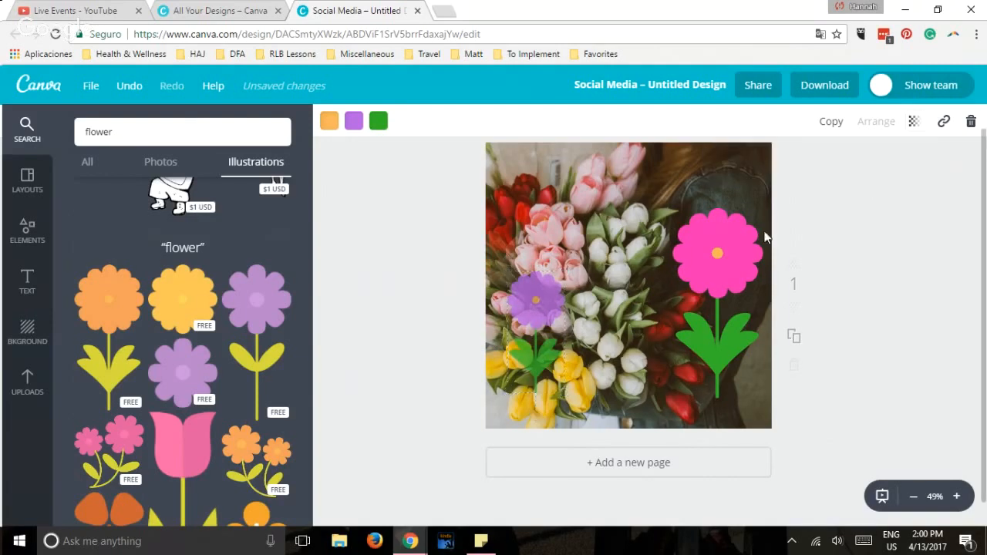
Delete the pink flower and the purple flower from the tulip photo.
click(702, 251)
key(Delete)
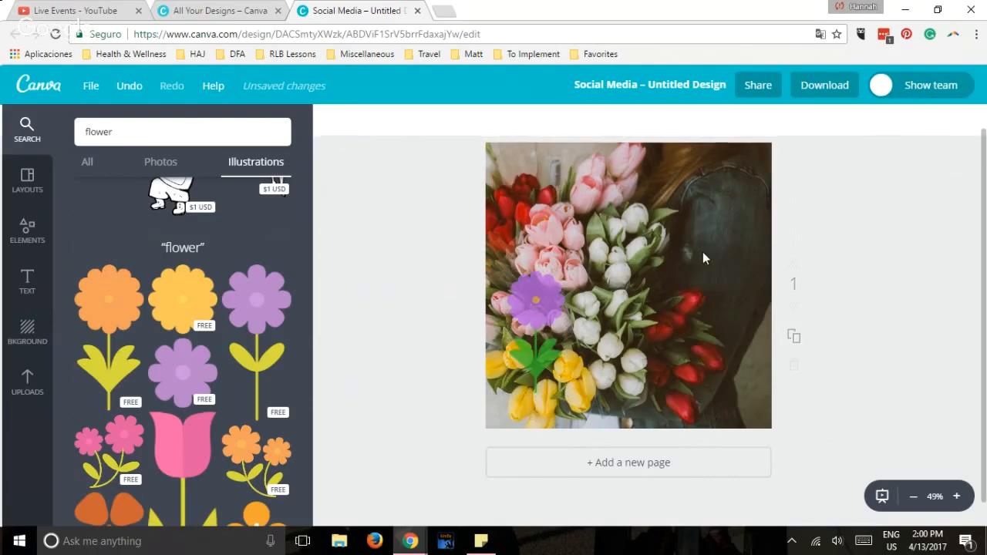
click(540, 287)
key(Delete)
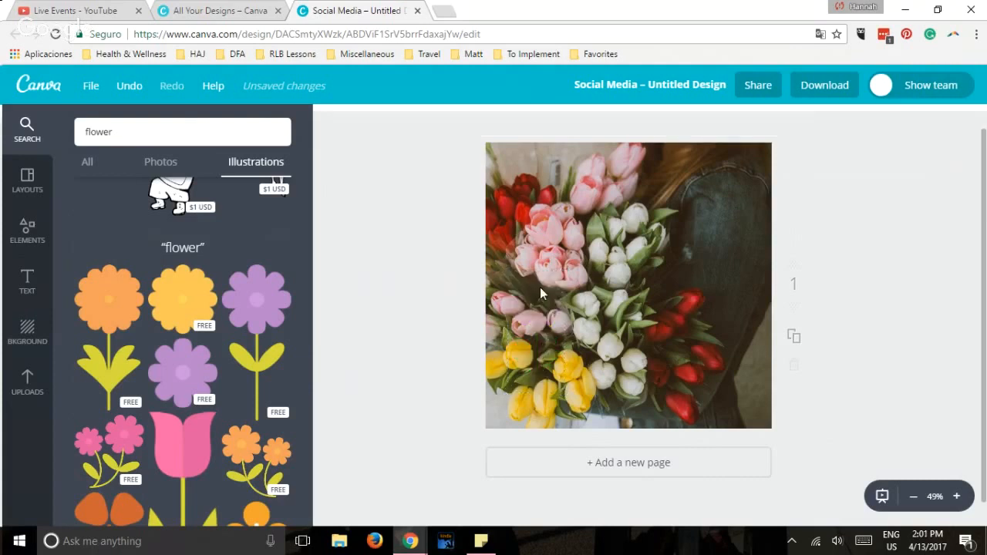
Look through the text styles and add a heading over the middle of the tulip photo.
click(27, 287)
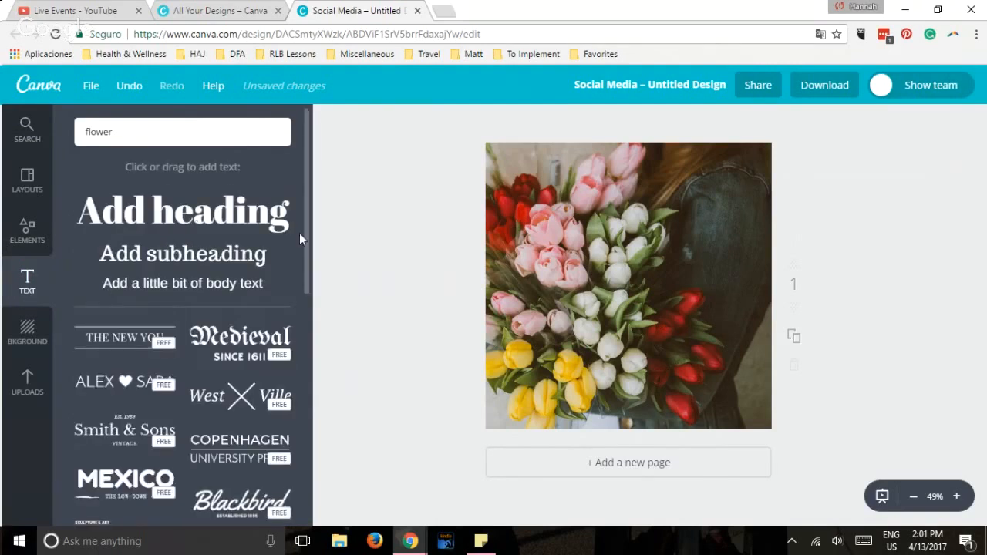
drag(304, 235, 307, 262)
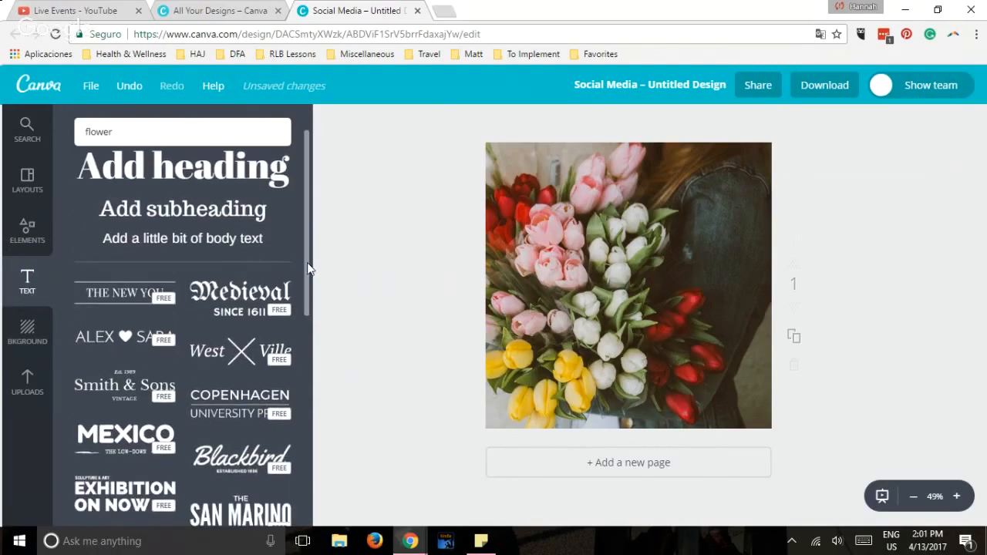
scroll(177, 412, down, 1)
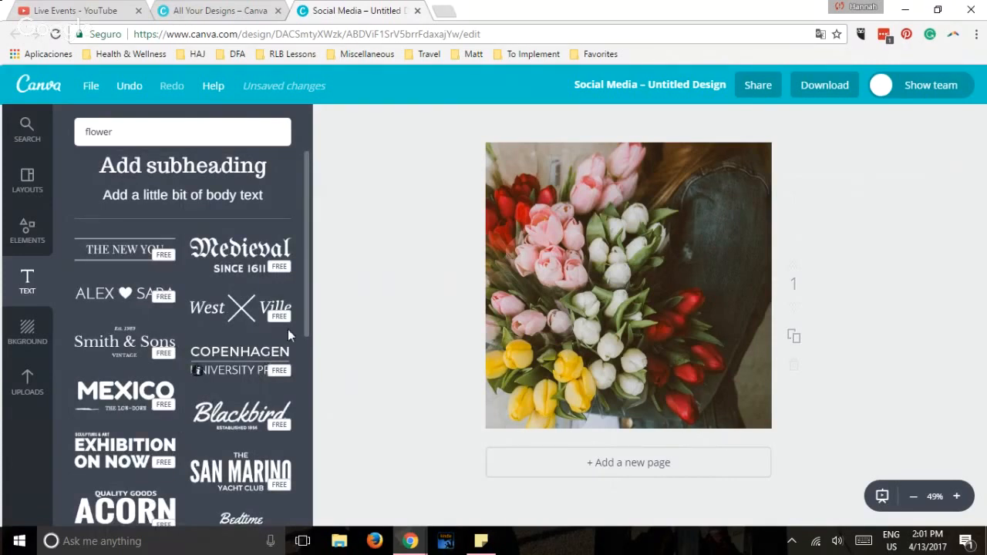
scroll(298, 274, up, 2)
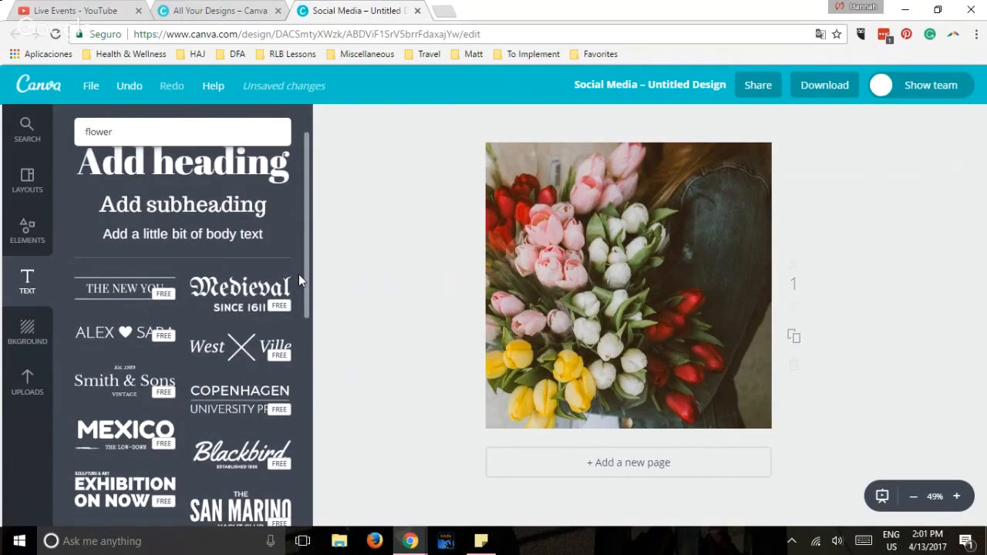
drag(241, 220, 609, 226)
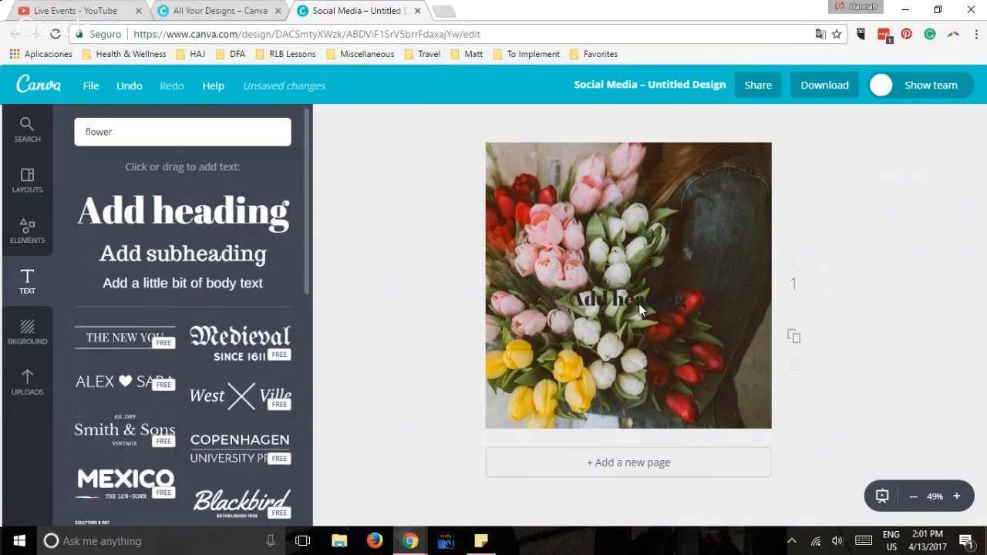
Replace the heading's placeholder text with "Happy Mother's Day".
drag(640, 300, 640, 301)
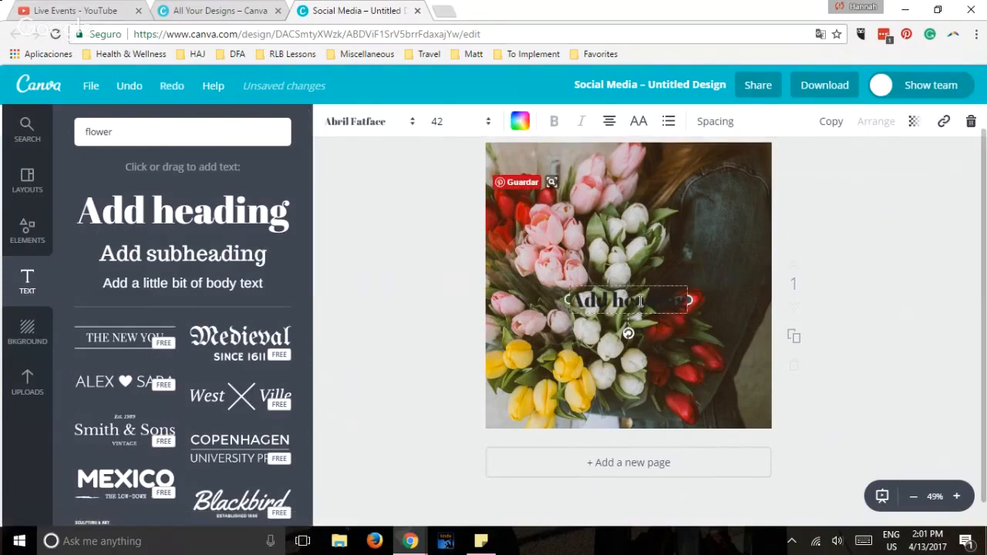
double_click(640, 300)
key(ctrl+a)
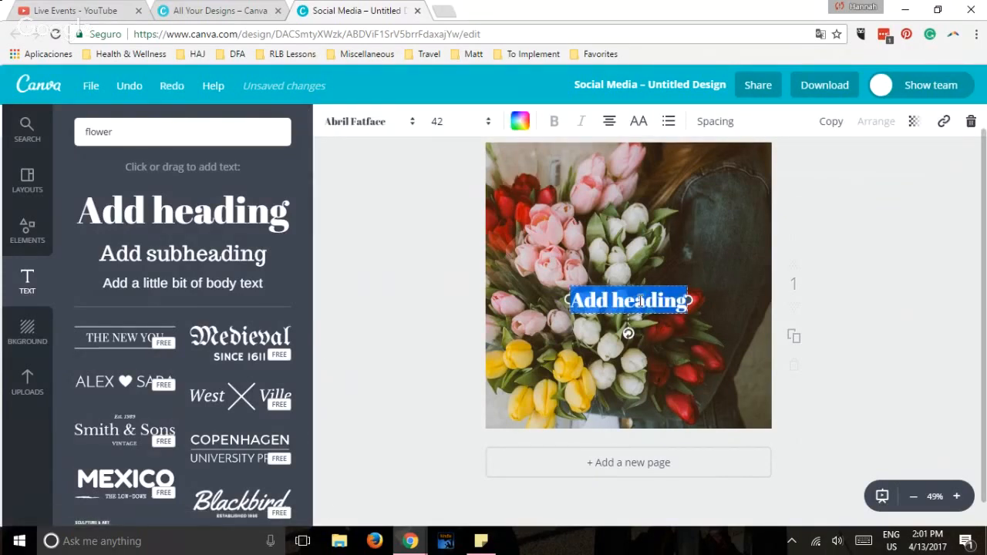
key(BackSpace)
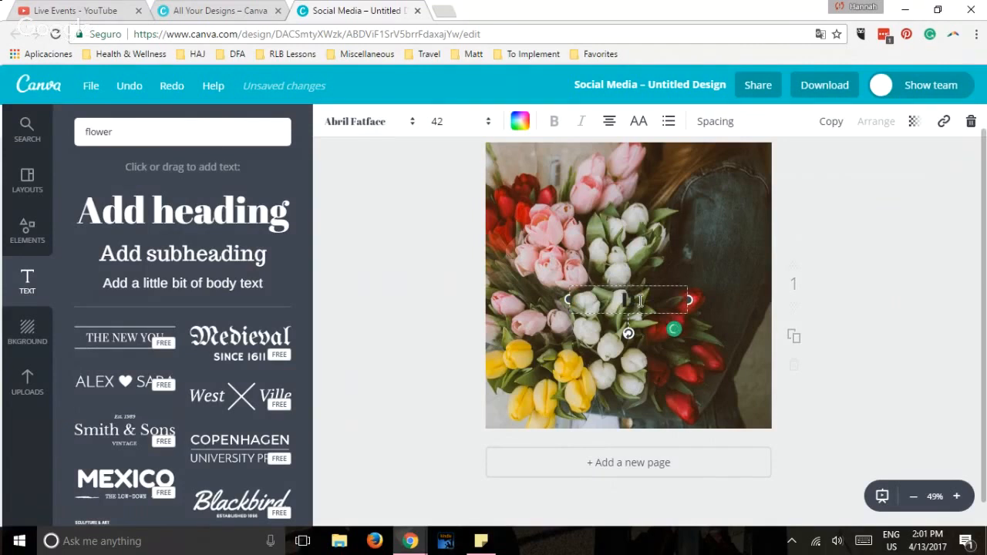
text(Happy Mother)
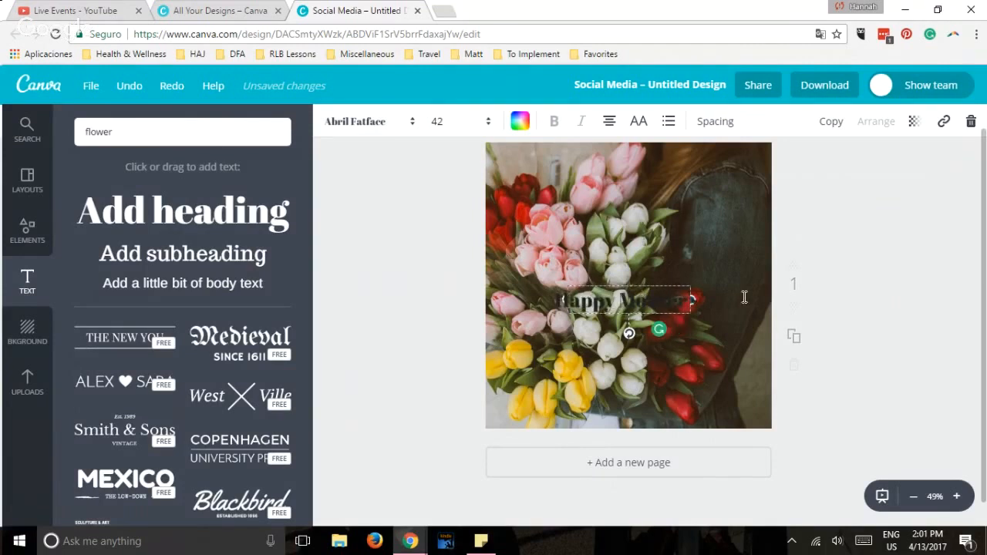
text('s Day)
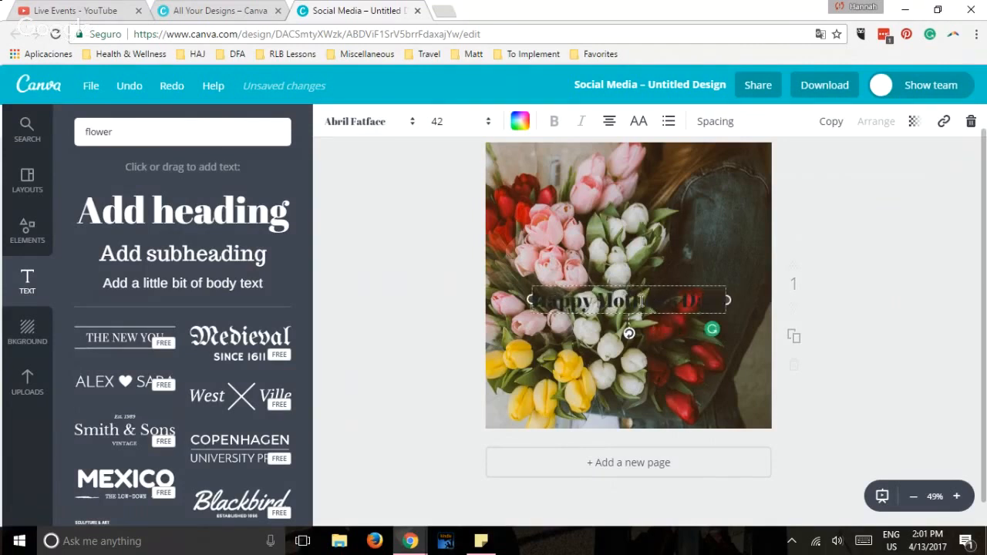
Color the "Happy Mother's Day!" heading yellow and move it over the upper part of the tulip photo.
key(ctrl+a)
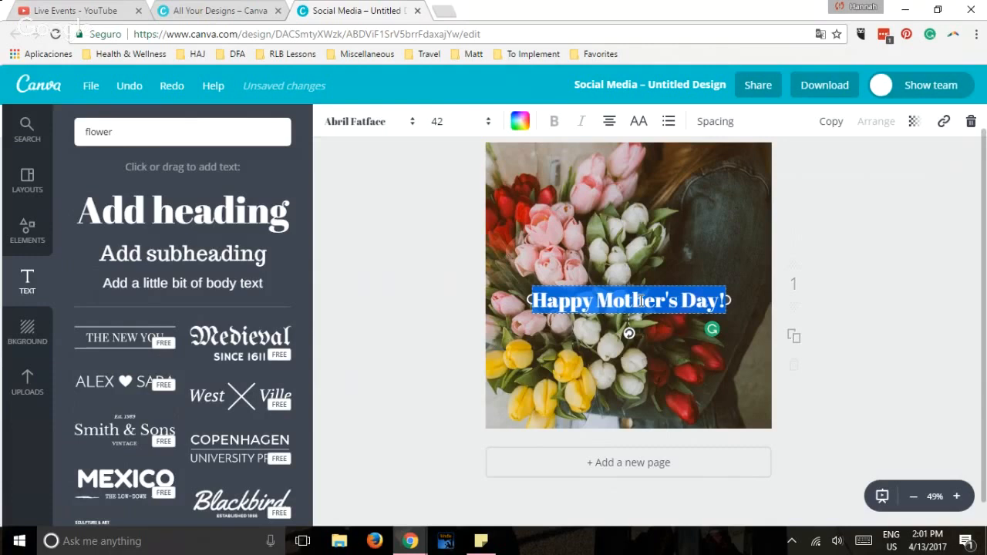
click(519, 123)
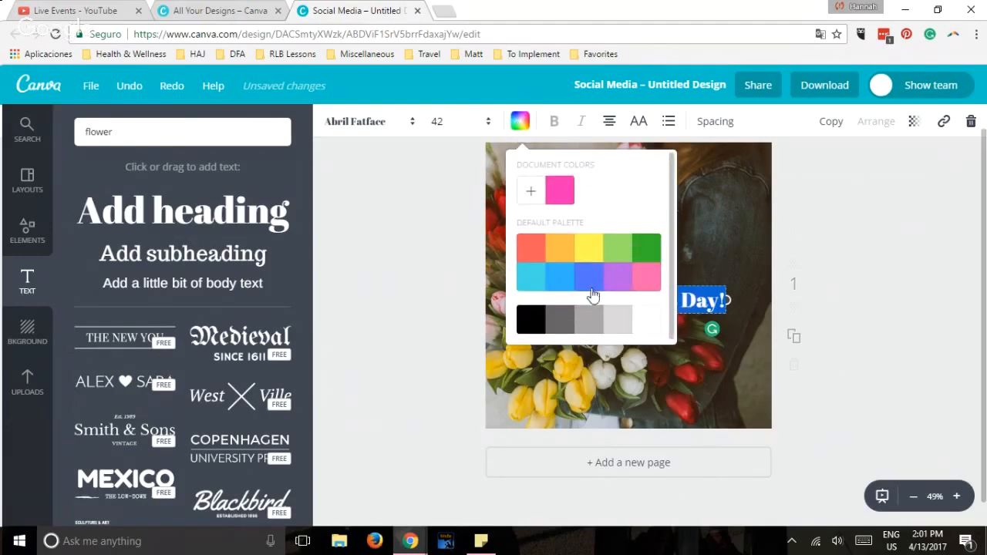
click(592, 249)
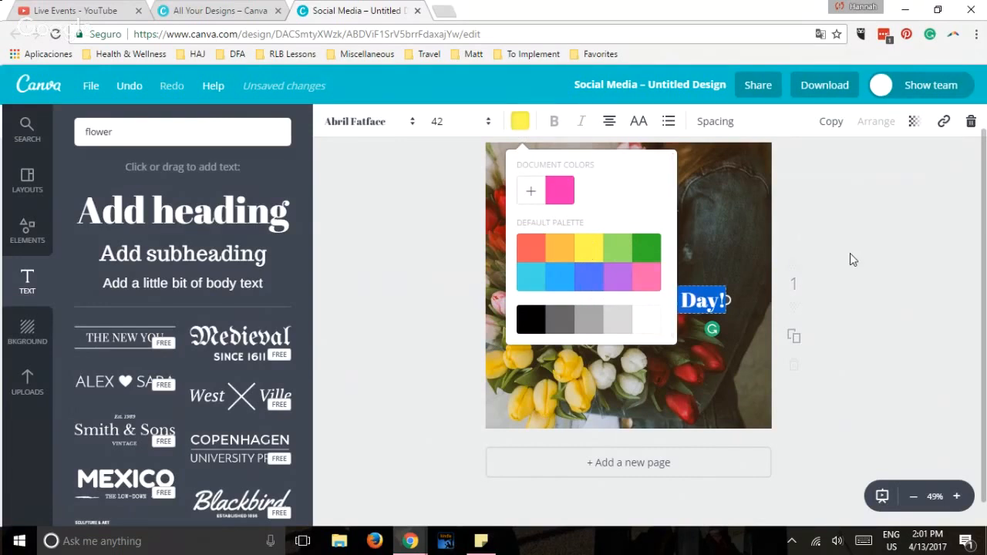
click(850, 255)
click(851, 255)
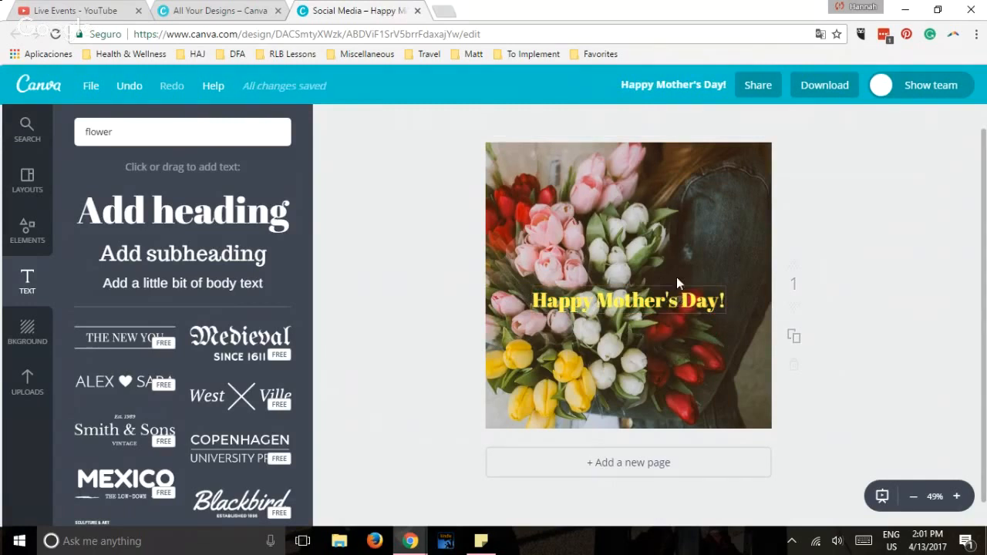
drag(679, 300, 678, 219)
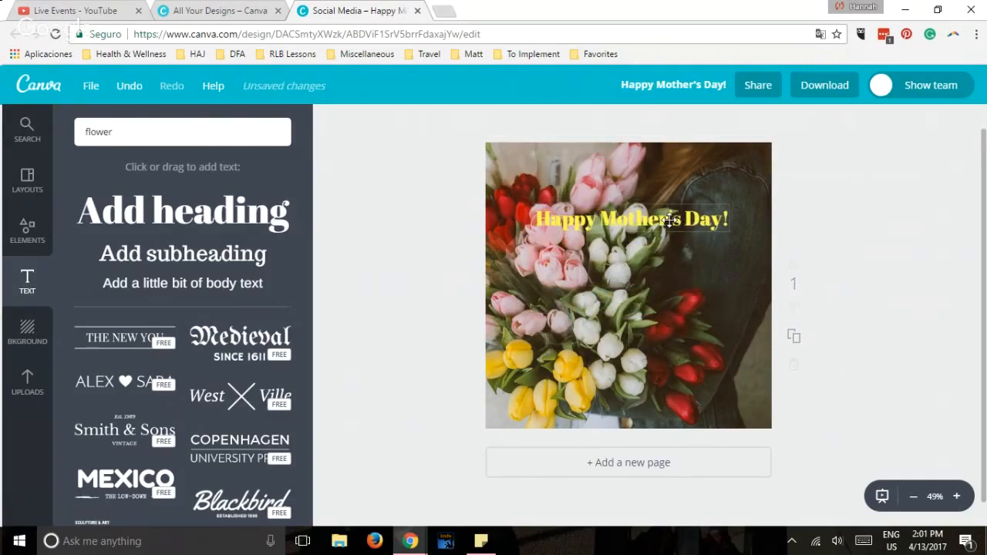
Set the heading's font size to 64, widen its text box to fit two lines, and center it in the photo's upper part.
click(670, 220)
click(671, 220)
double_click(670, 220)
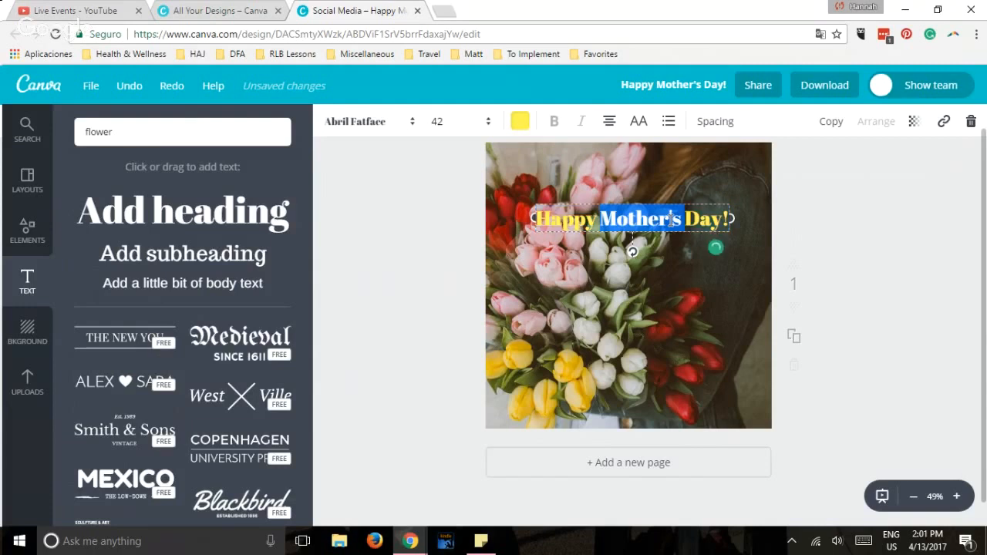
triple_click(670, 219)
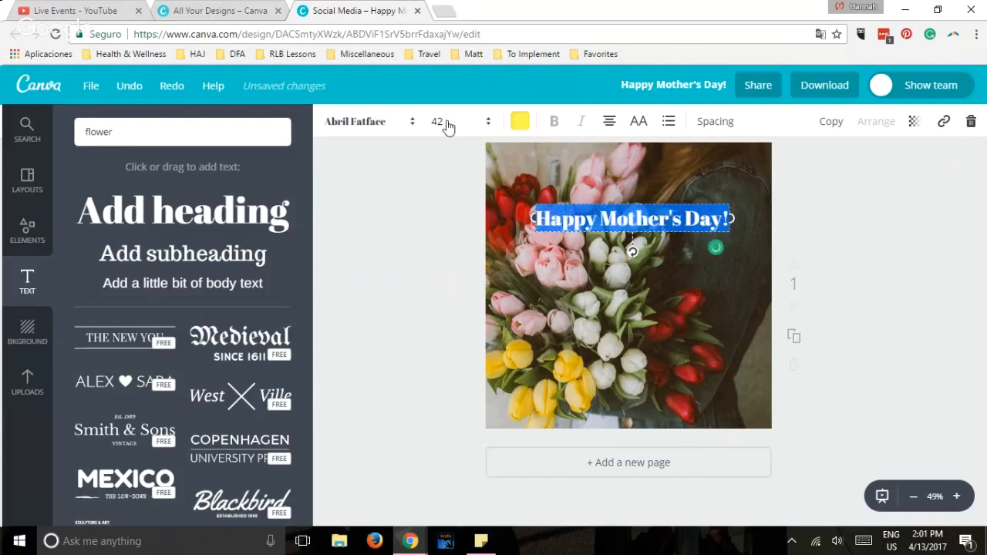
click(447, 124)
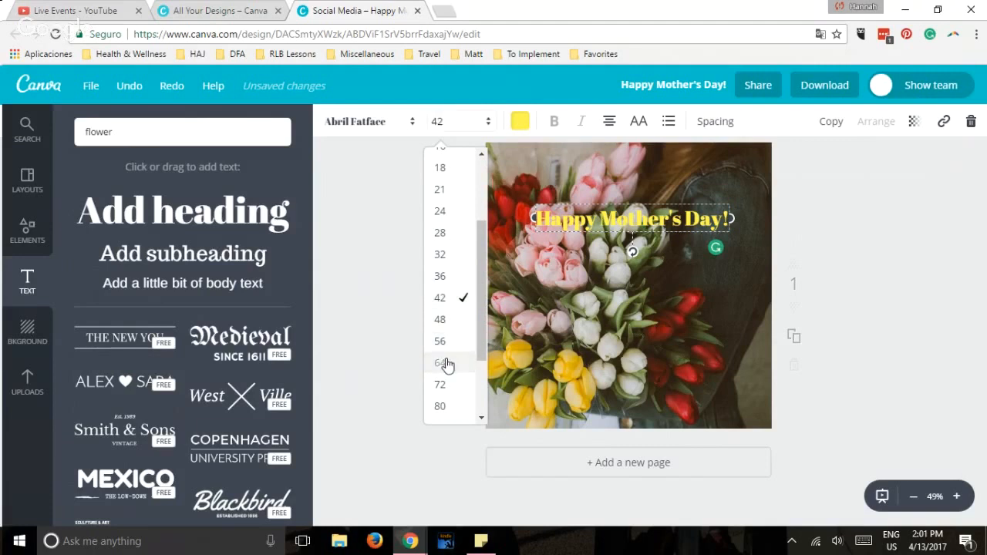
click(445, 364)
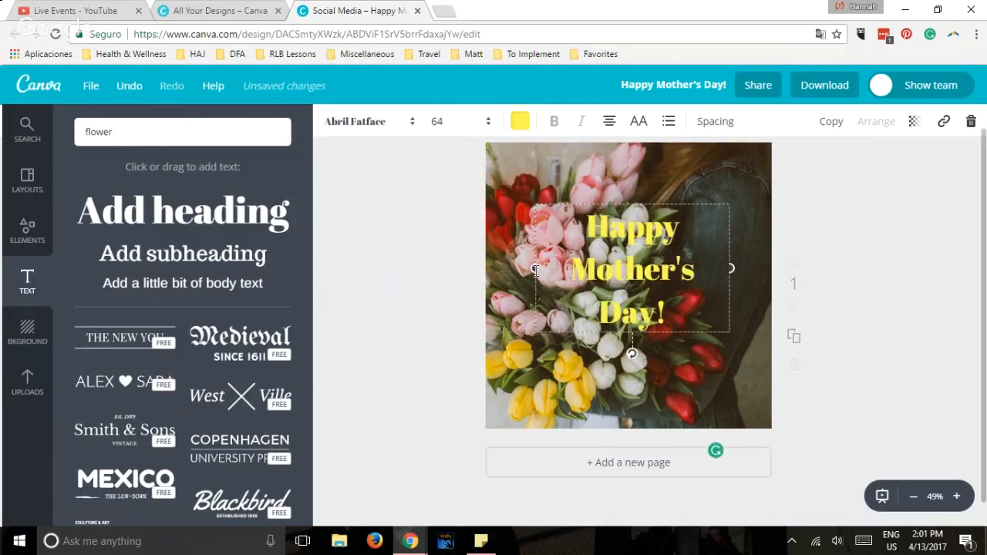
drag(480, 275, 476, 273)
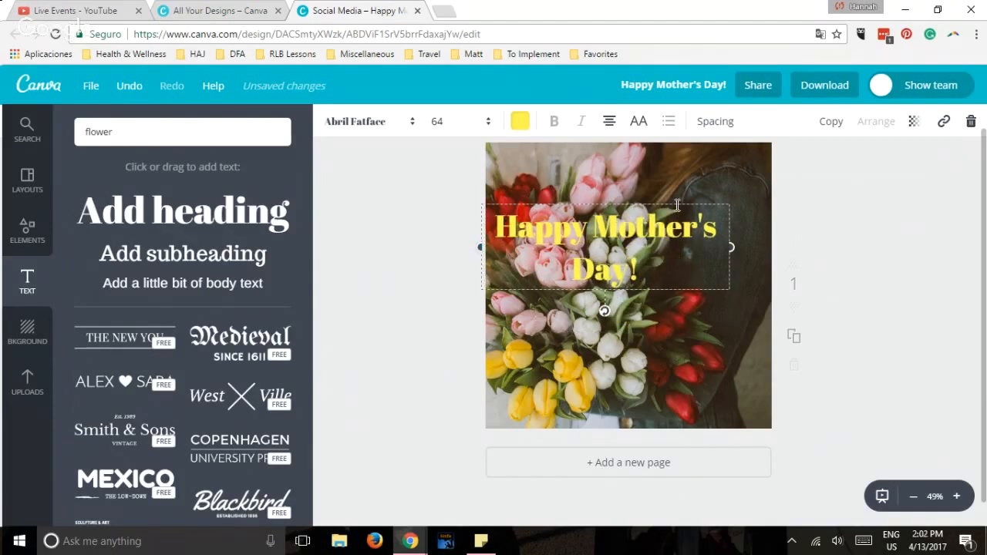
drag(676, 202, 702, 178)
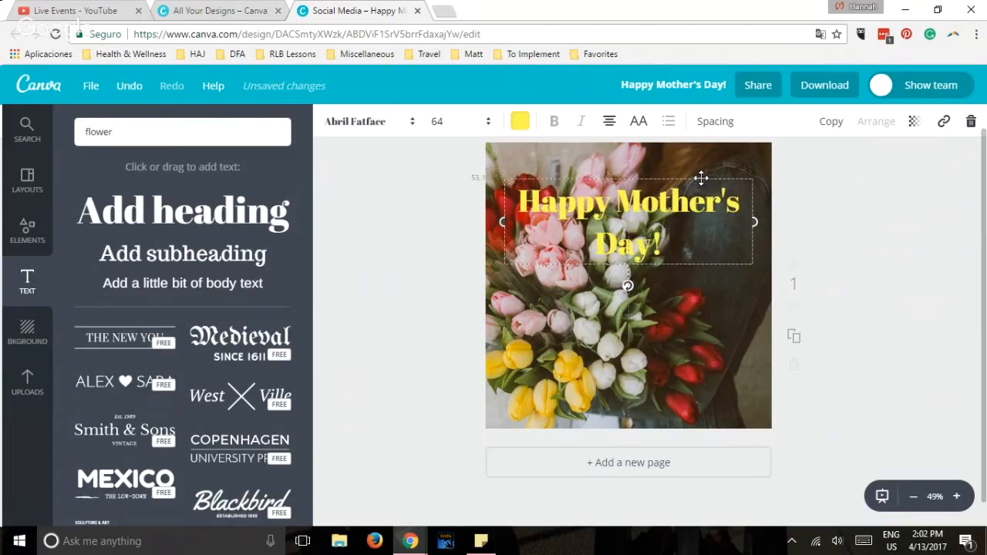
Recolor the heading with the document's pink and move it to the lower part of the photo.
double_click(668, 205)
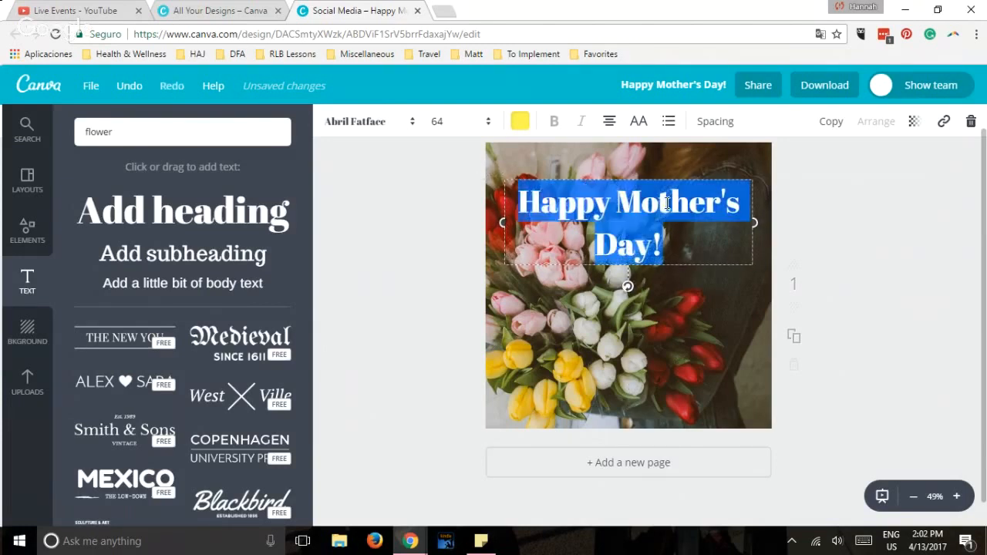
click(519, 123)
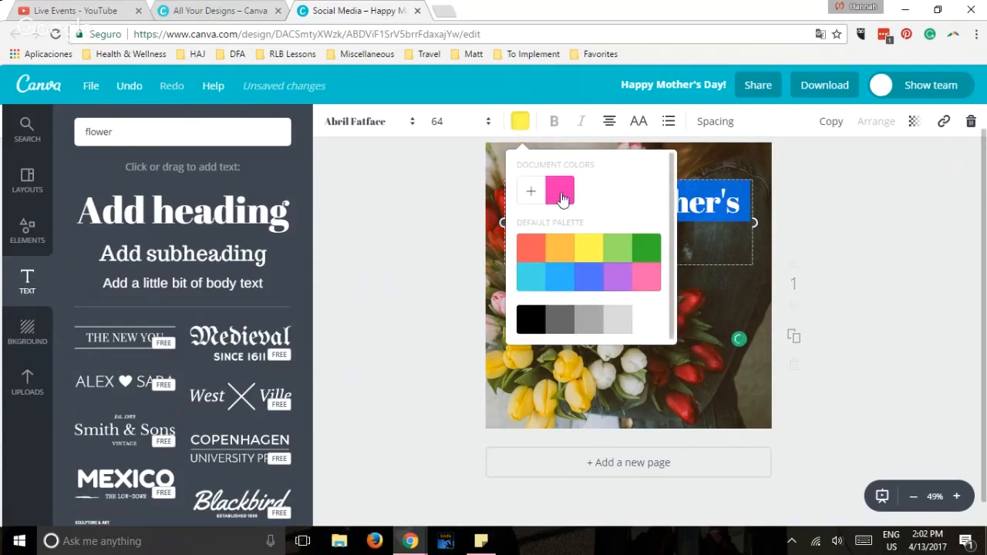
click(862, 267)
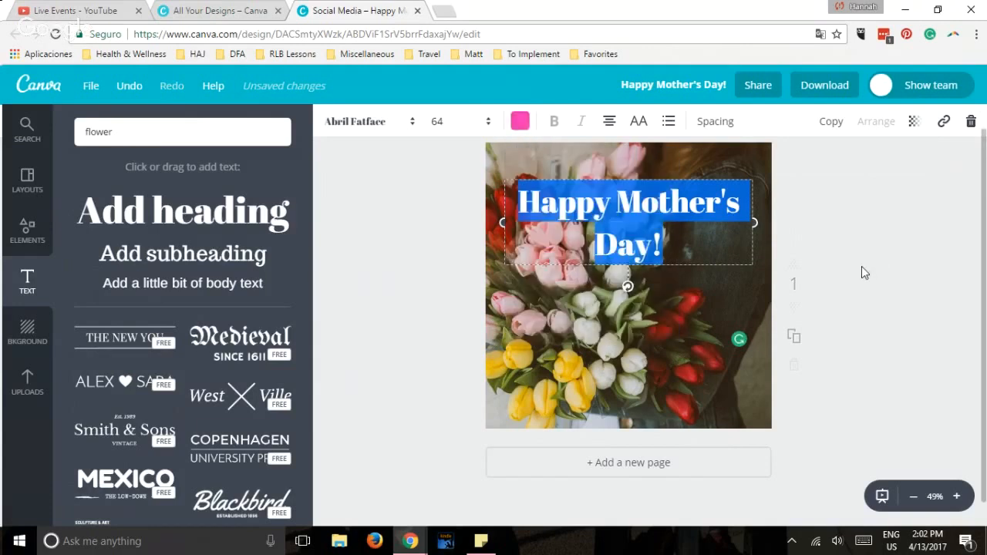
click(862, 268)
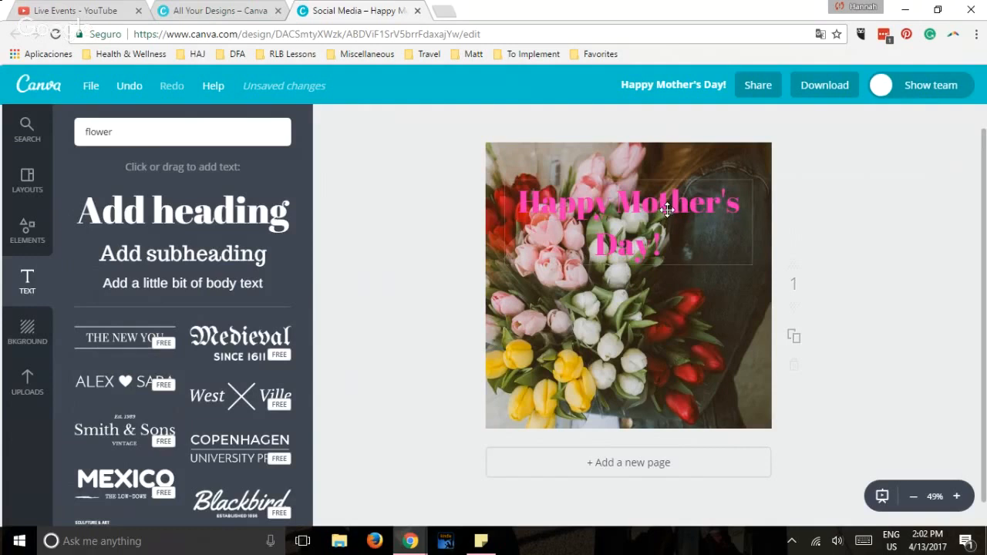
drag(667, 208, 658, 330)
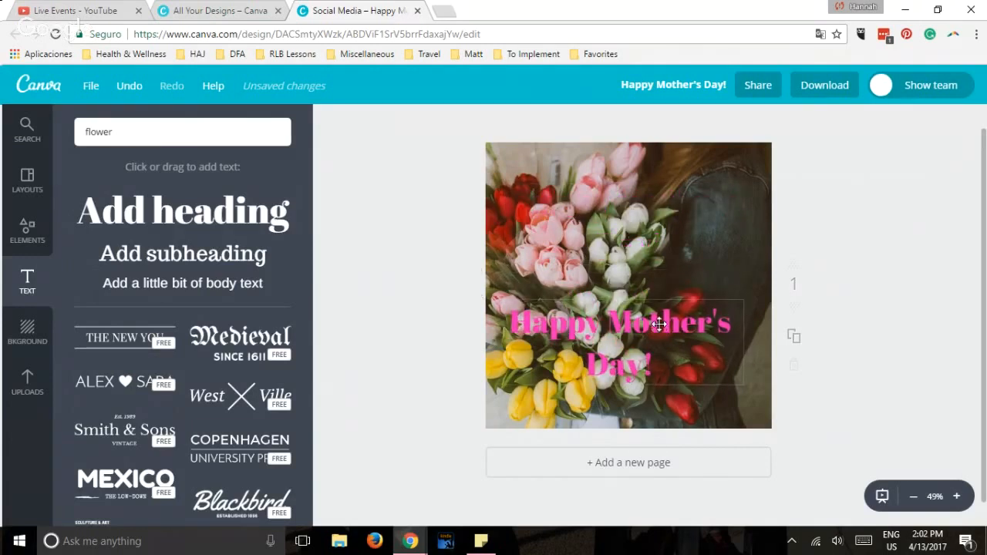
Try dark gray as the heading's text color.
double_click(659, 324)
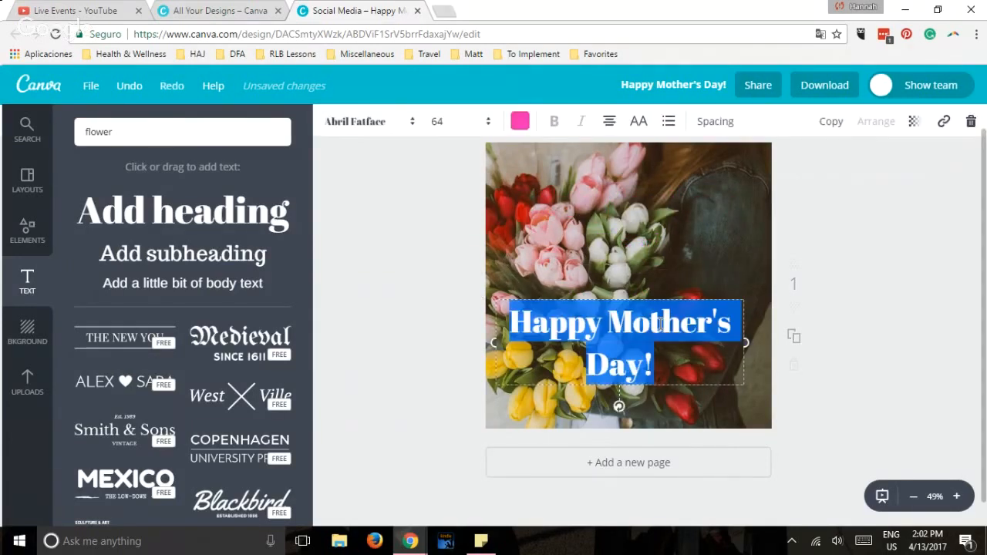
click(519, 127)
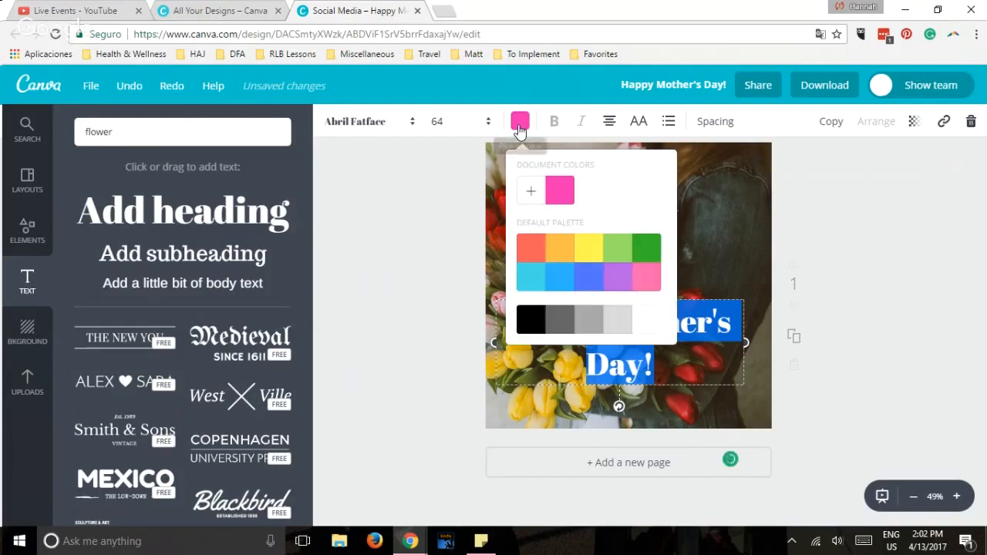
click(558, 325)
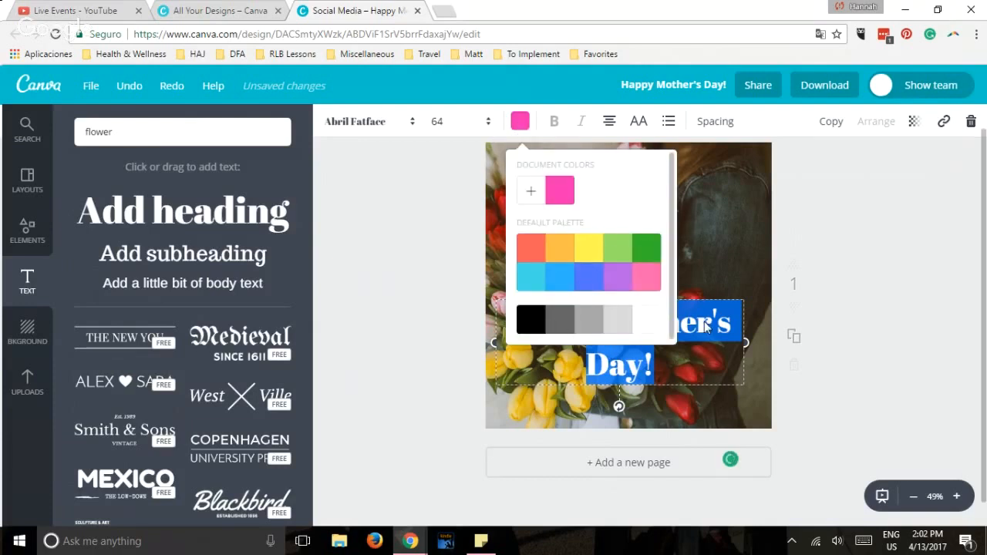
click(863, 301)
click(861, 300)
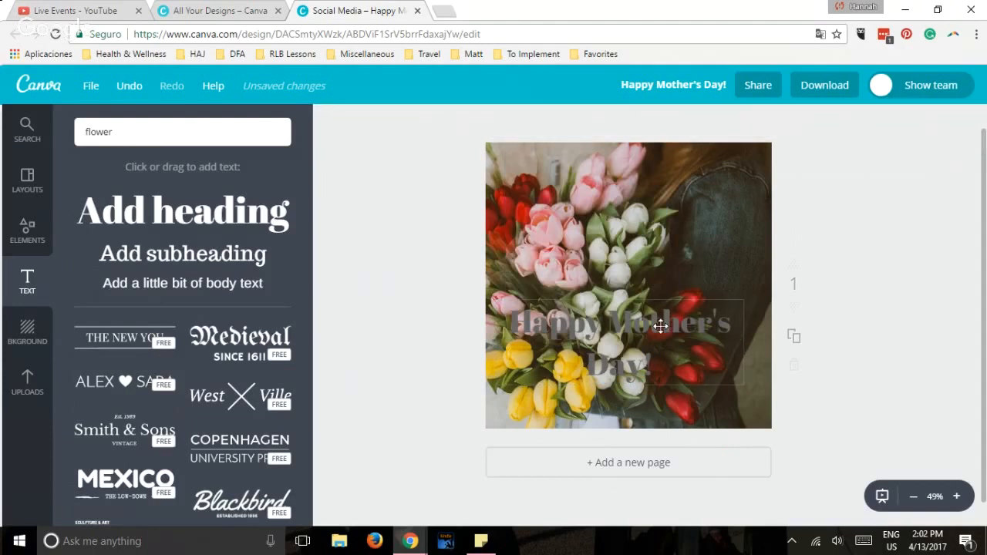
Color the heading white and move it back up, centered near the photo's top edge.
click(661, 326)
click(661, 325)
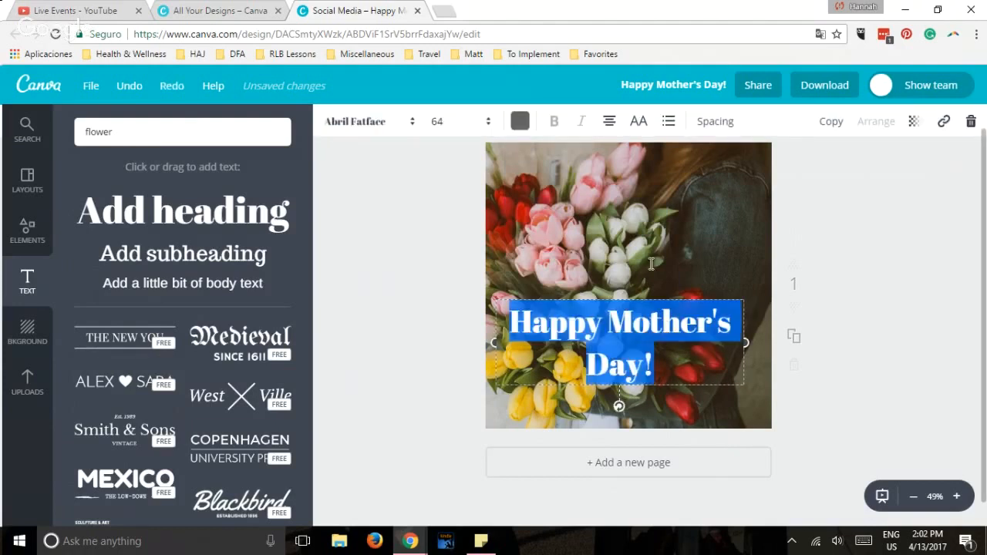
click(520, 123)
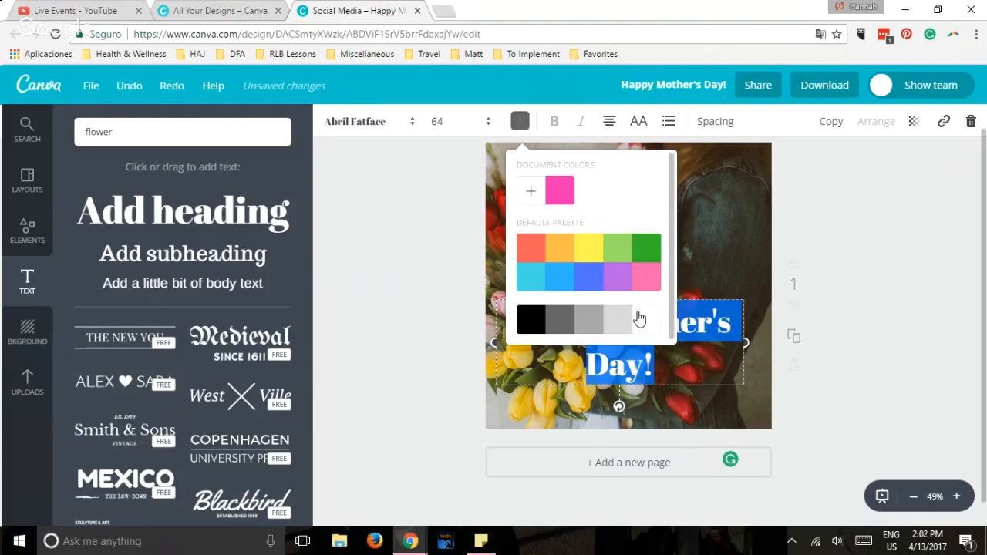
click(656, 321)
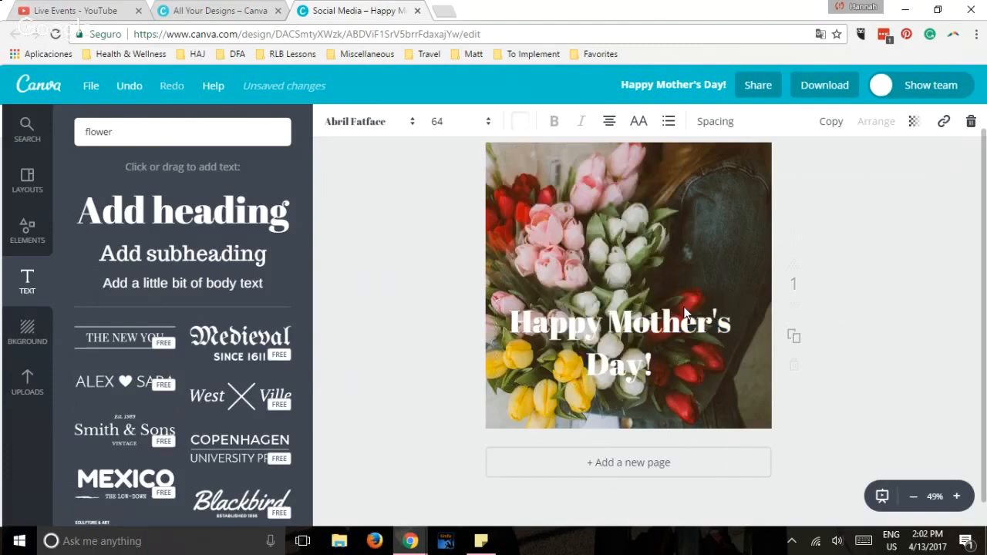
drag(685, 314, 678, 186)
click(834, 270)
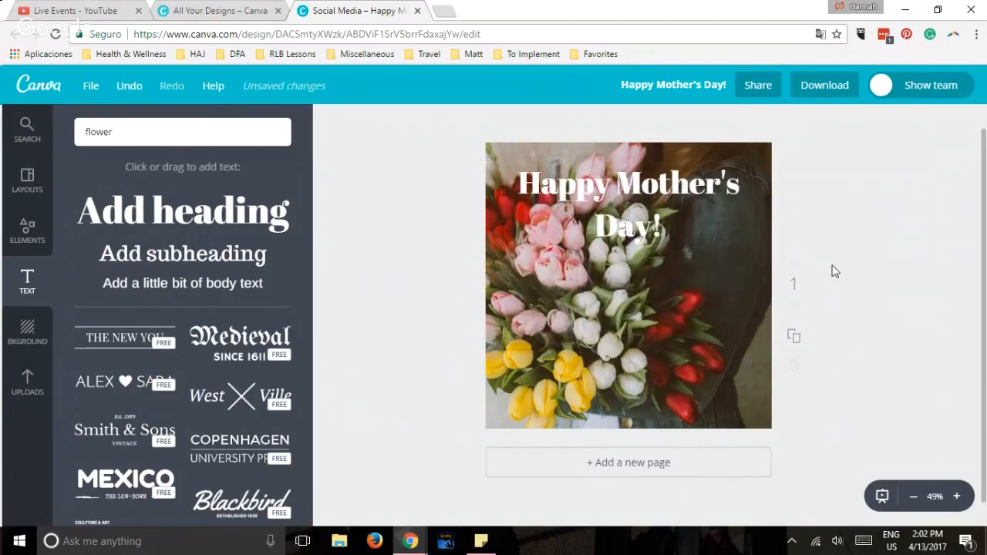
Add a subheading to the photo and replace its placeholder text with the website address.
click(233, 260)
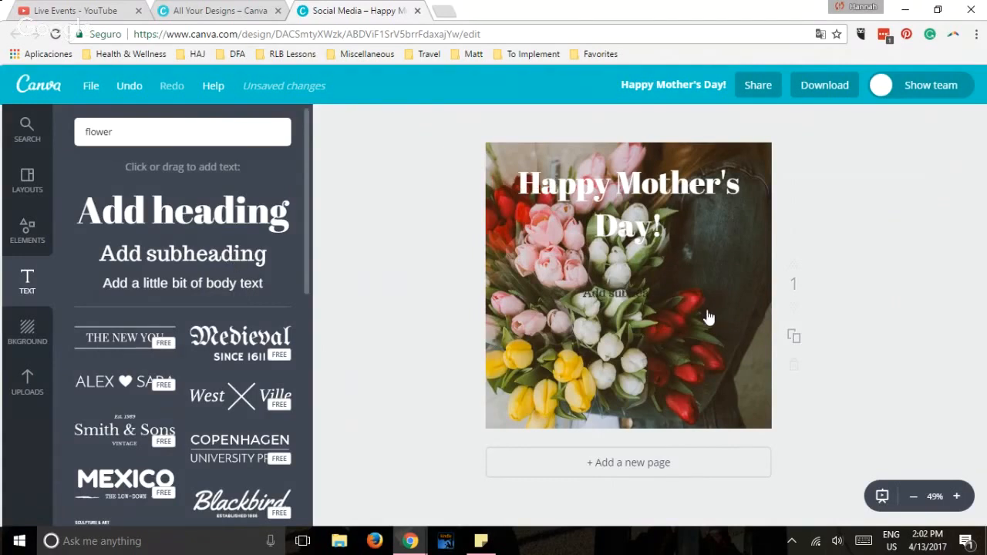
click(643, 294)
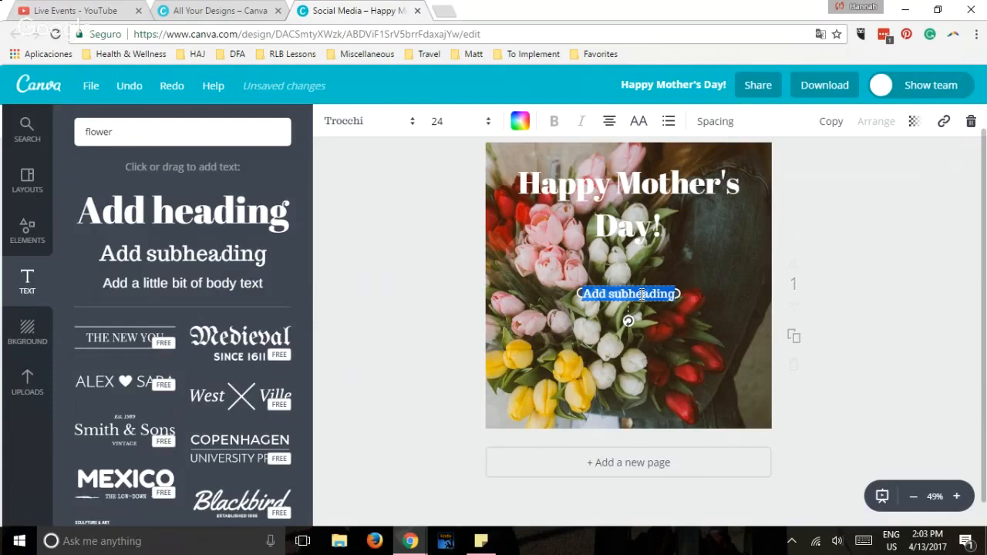
key(BackSpace)
text(Hanna)
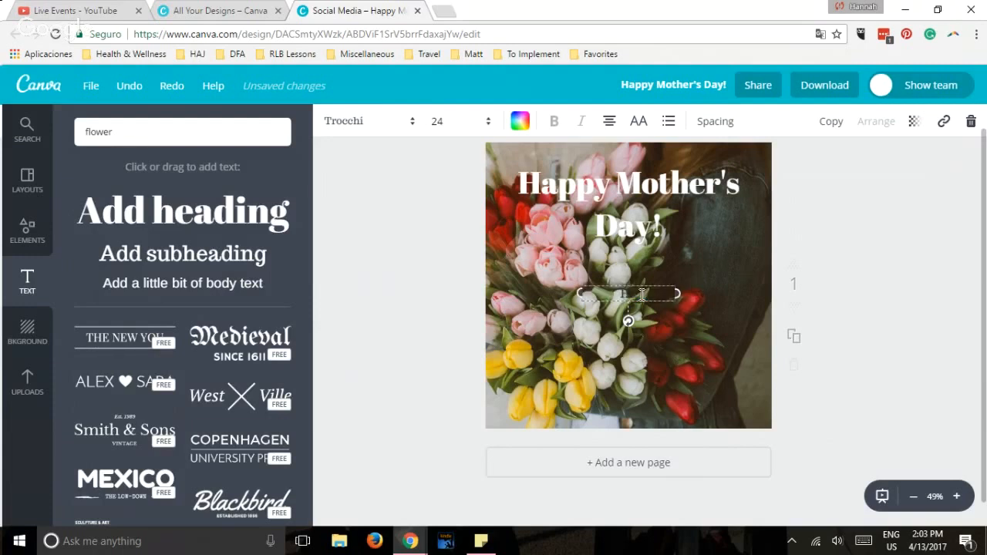
text(h Han)
Color the website address white and move it to the center of the photo's bottom edge.
key(ctrl+a)
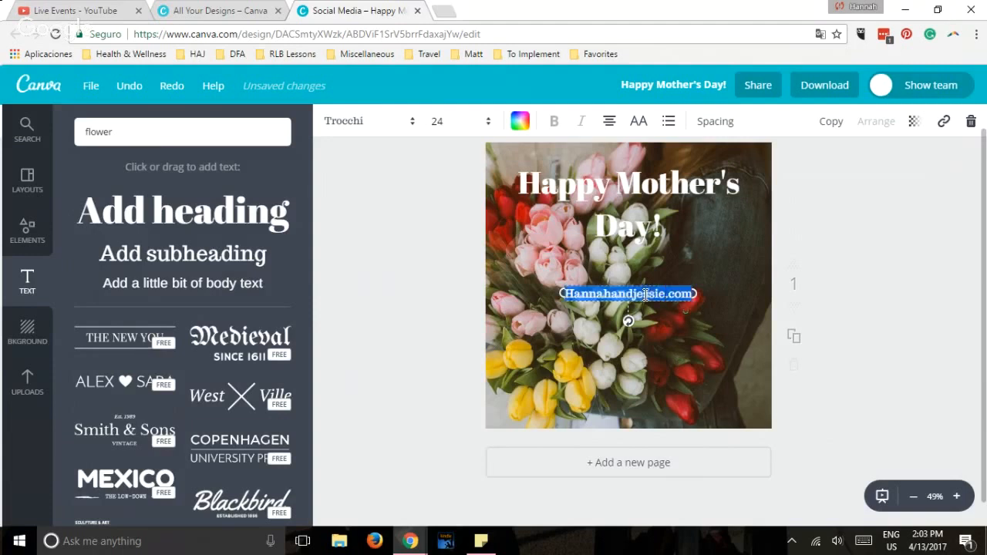
click(517, 123)
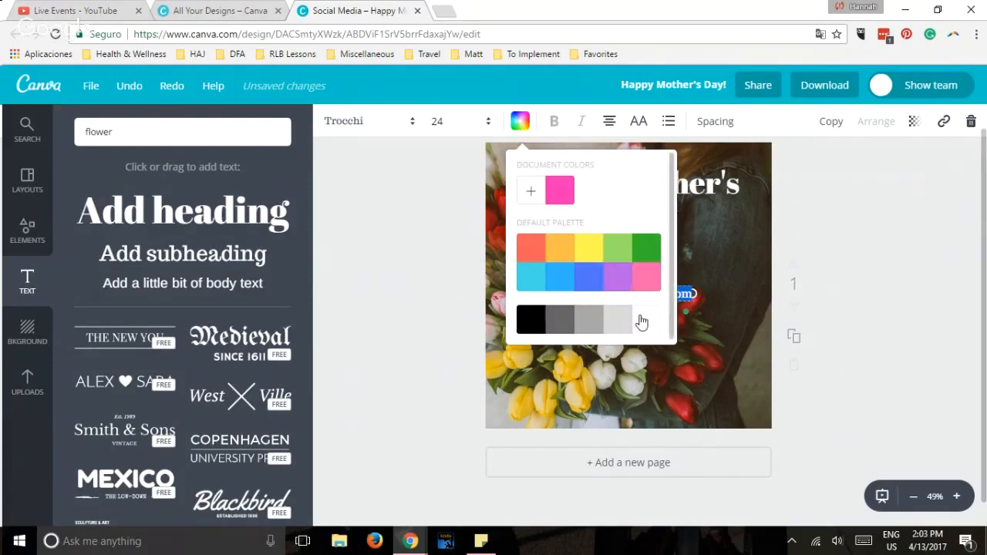
click(820, 227)
drag(632, 296, 642, 421)
click(640, 421)
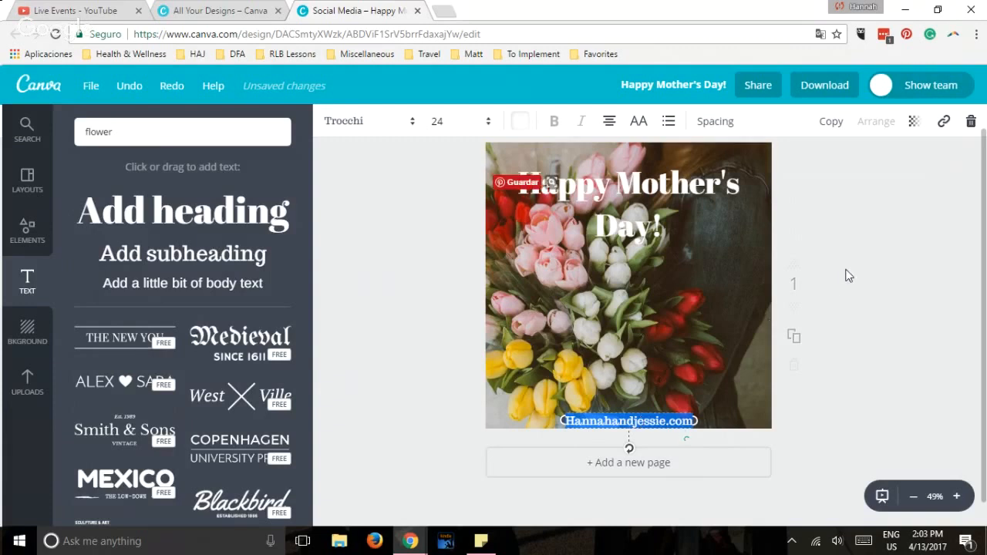
click(839, 275)
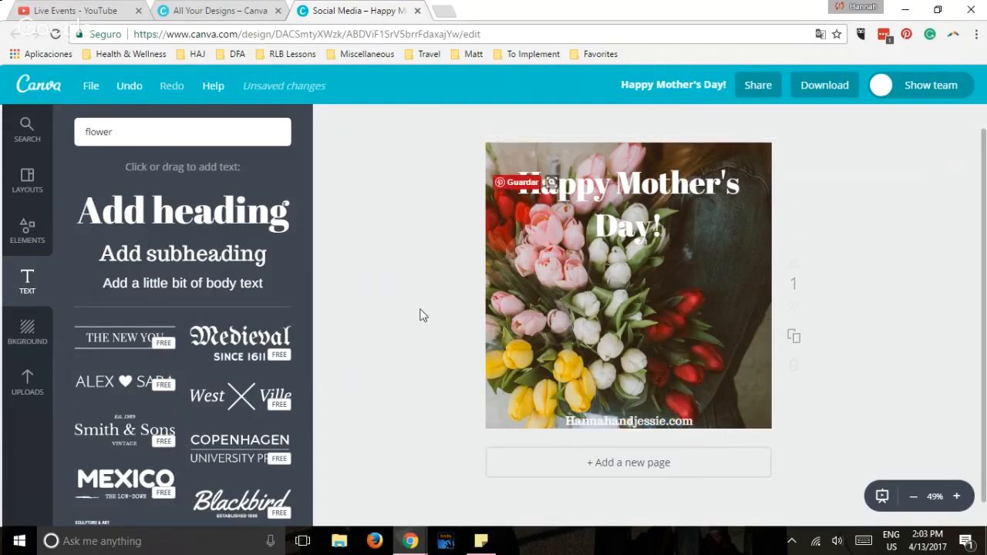
Look through the available background colors and patterns.
click(24, 340)
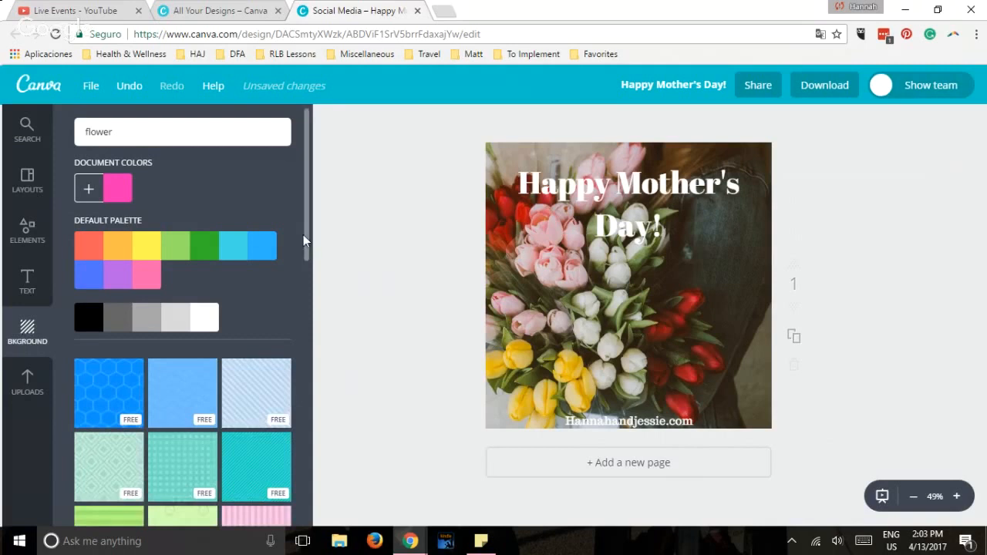
scroll(307, 282, down, 3)
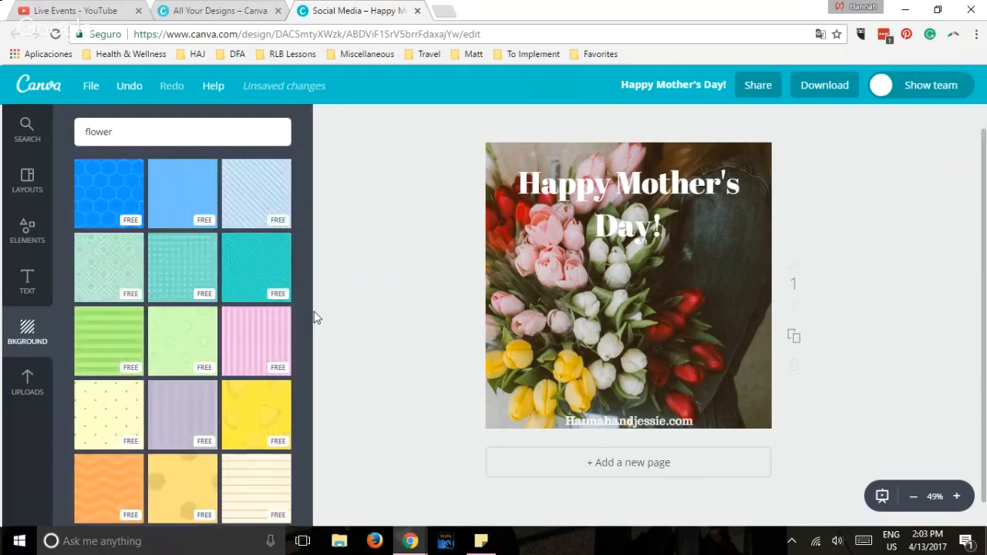
scroll(310, 301, down, 3)
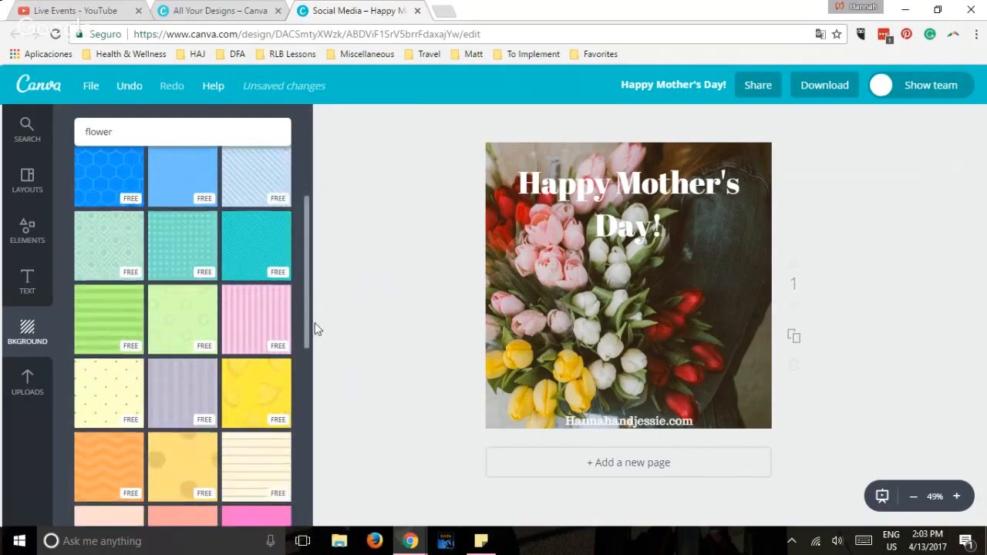
scroll(314, 374, down, 2)
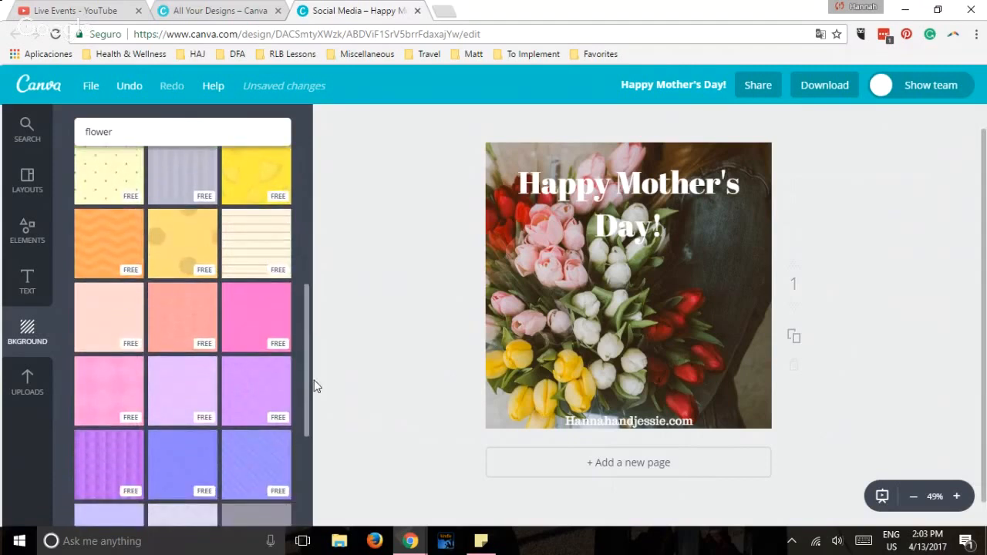
scroll(316, 269, up, 4)
scroll(314, 231, up, 3)
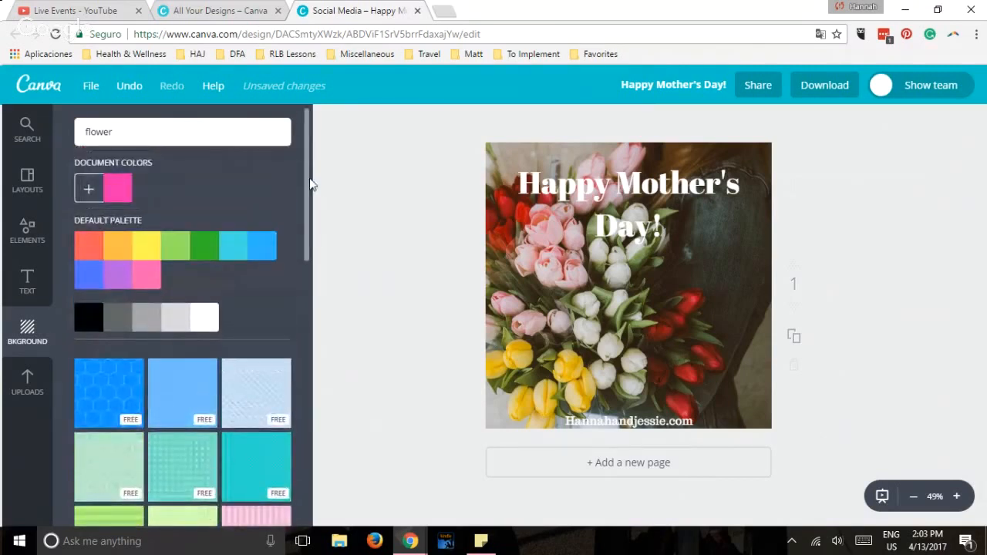
Try the default pink as a solid background, set its transparency to 40, and delete the background.
click(143, 279)
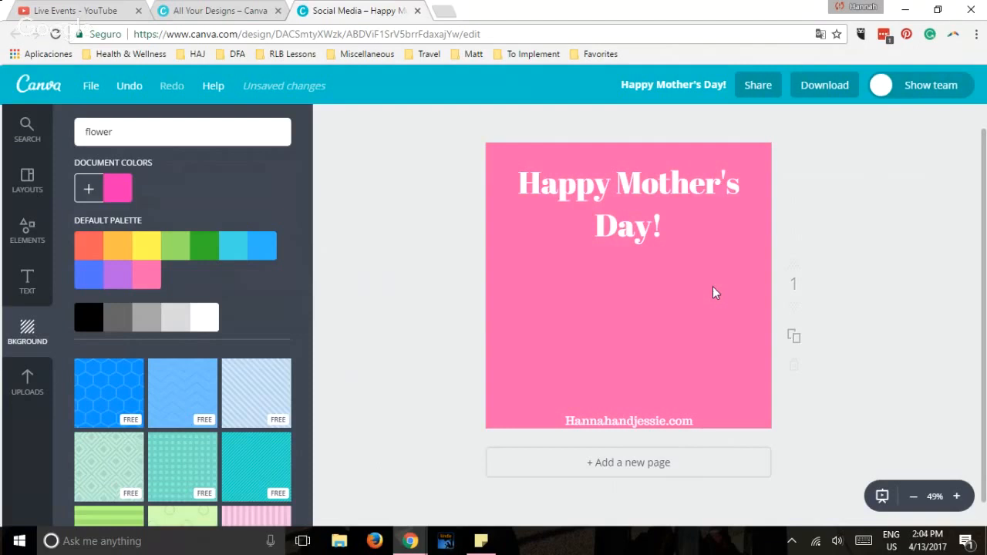
click(602, 301)
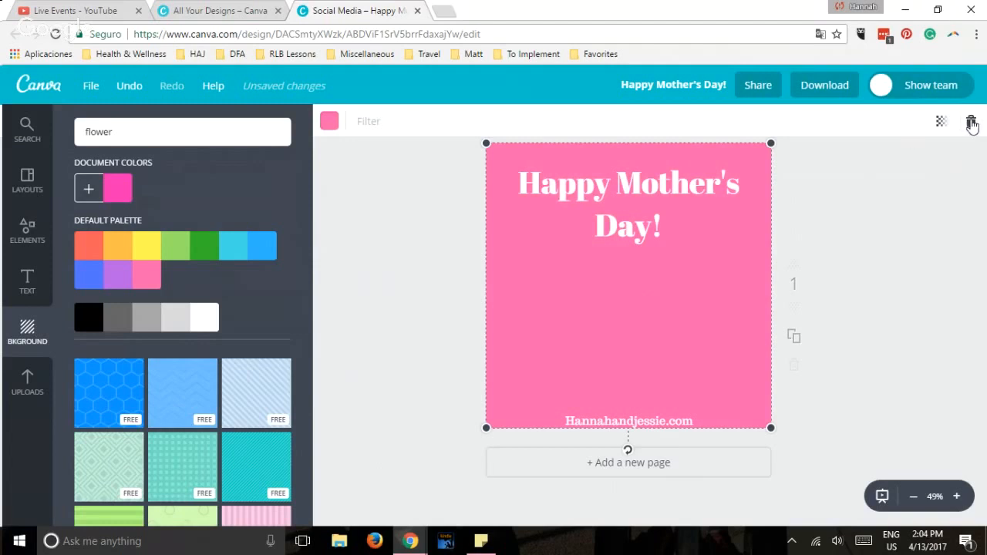
click(941, 122)
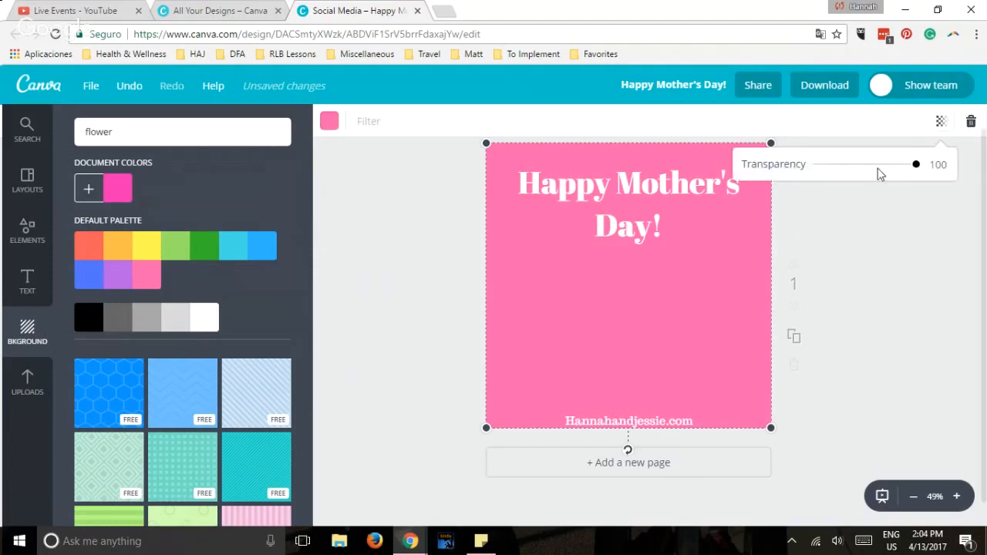
drag(824, 169, 857, 172)
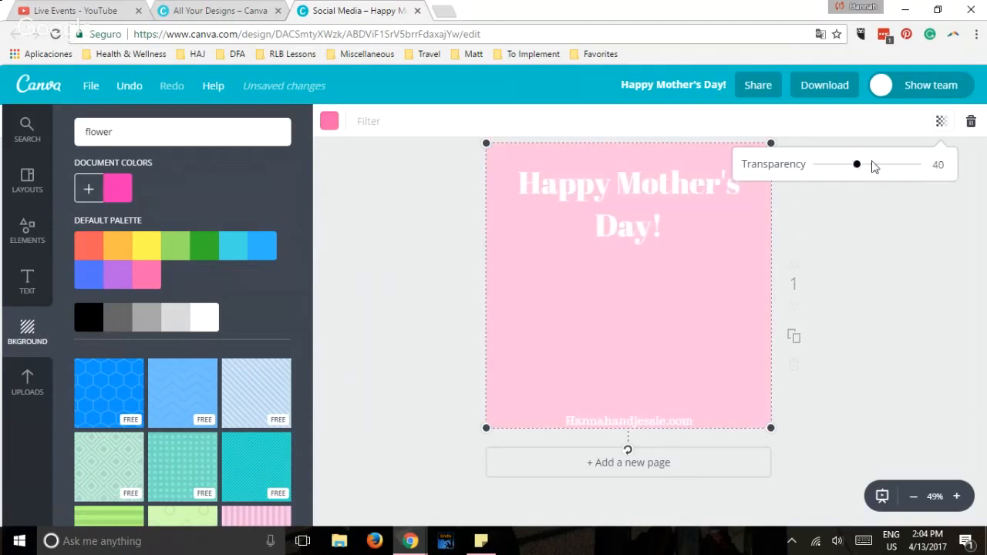
click(970, 122)
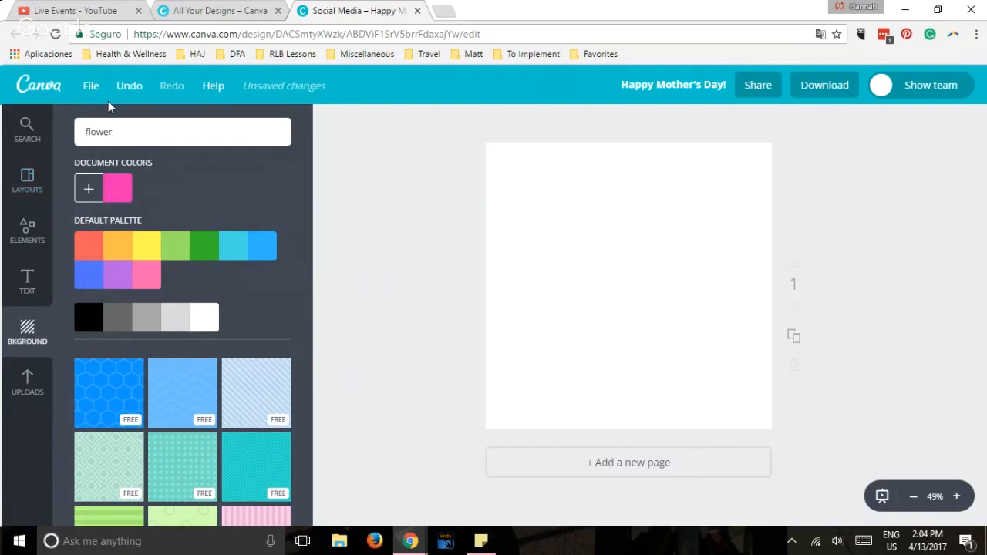
Undo the deletion, the transparency changes and the pink fill to restore the tulip photo background, and deselect it.
click(130, 87)
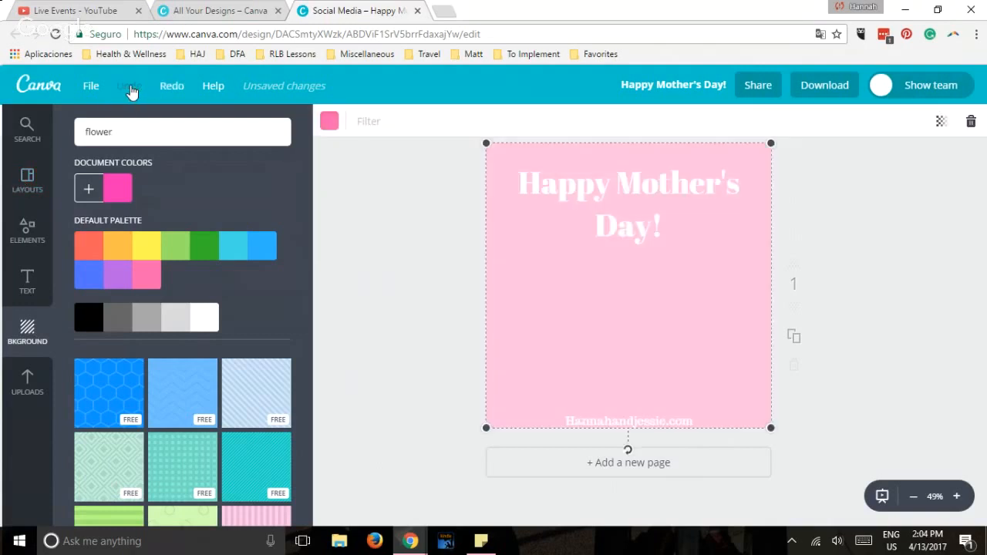
click(130, 88)
click(129, 88)
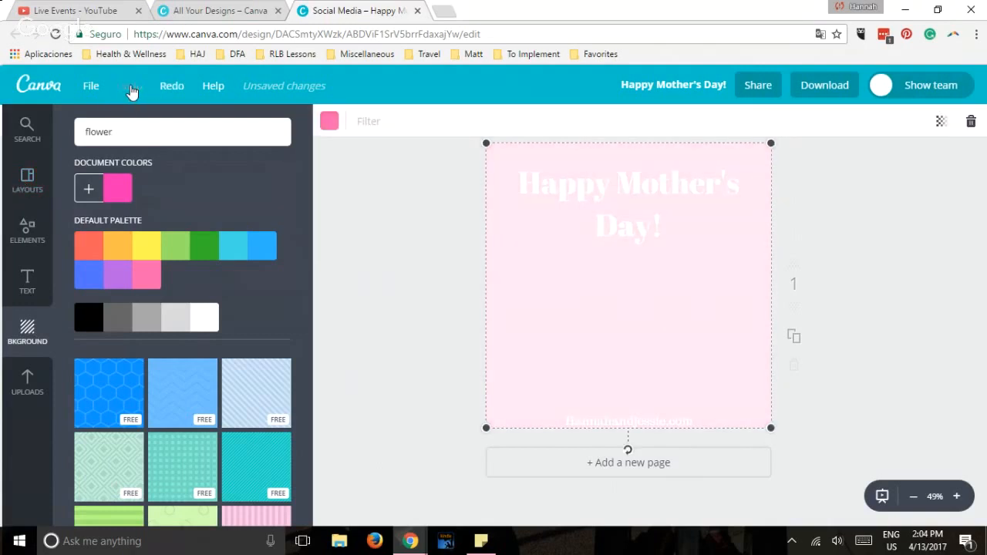
click(129, 87)
click(129, 87)
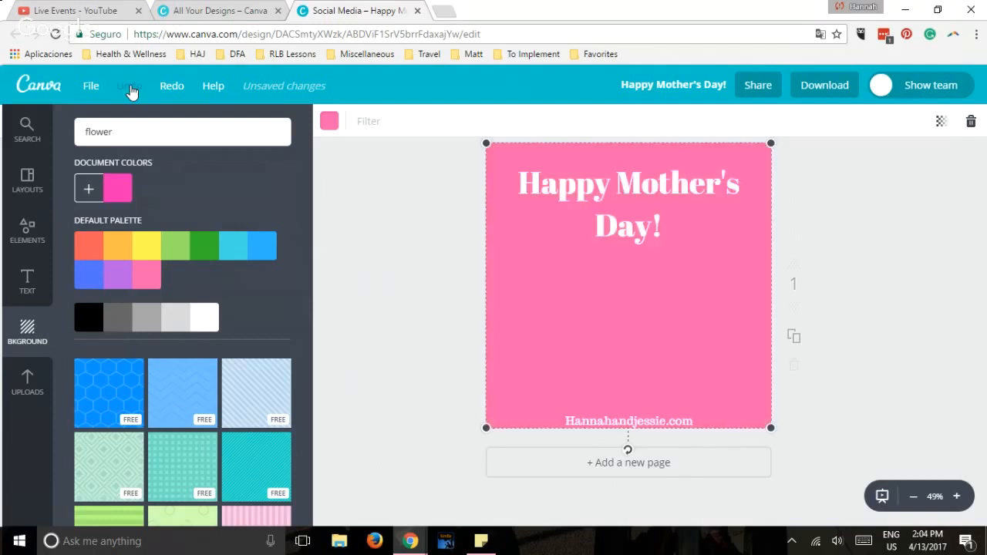
click(129, 87)
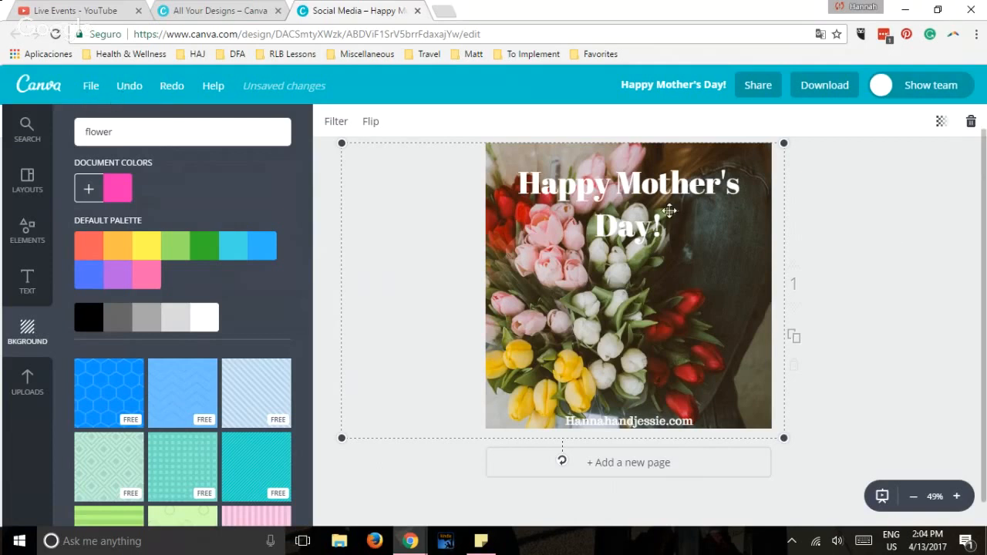
click(883, 307)
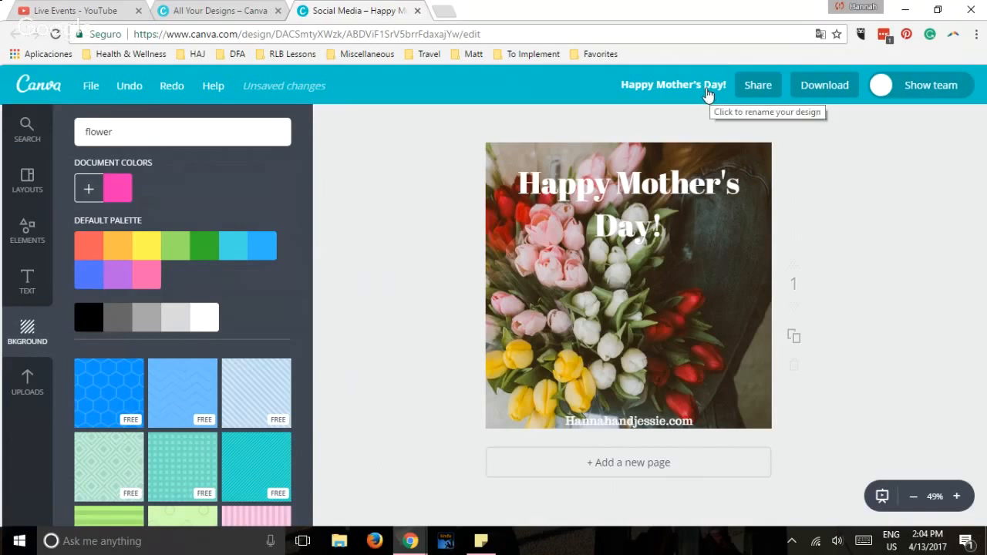
Open the design title for editing and confirm it as "Happy Mother's Day!".
click(664, 86)
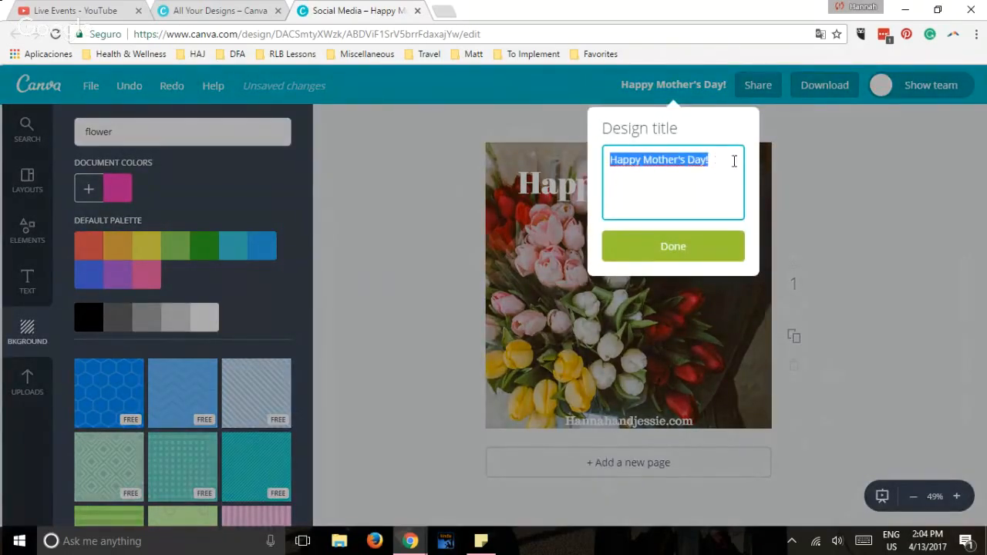
click(716, 246)
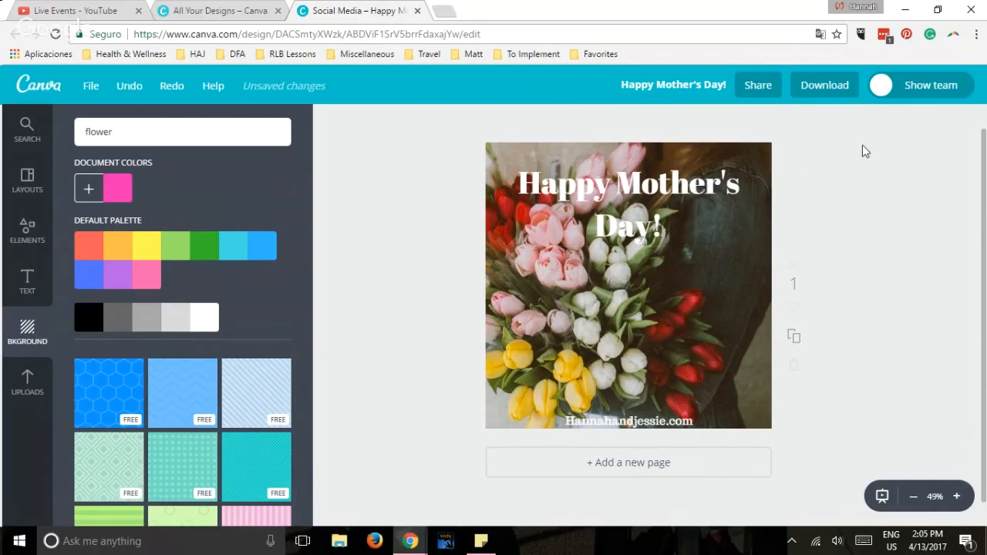
Download the design as a JPG file and dismiss the download dialog.
click(827, 87)
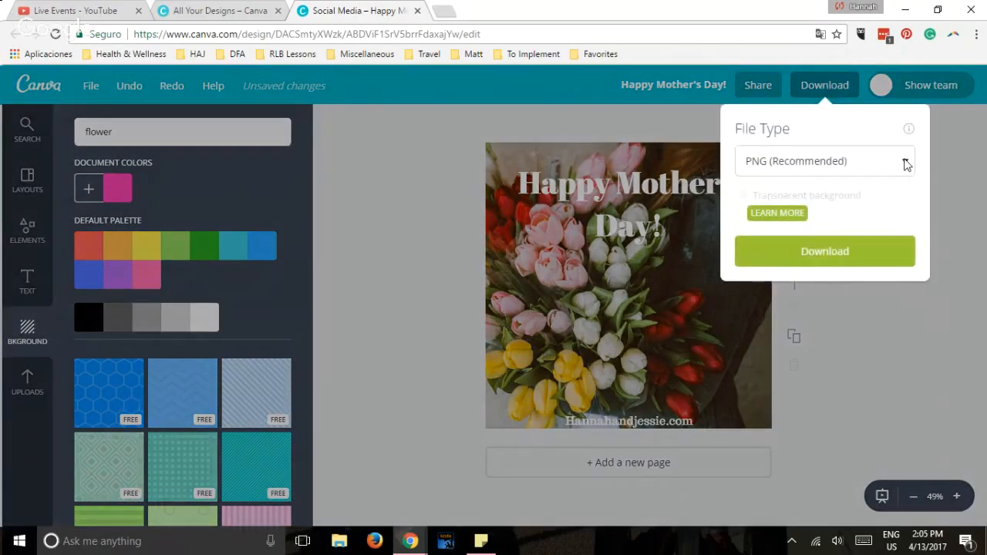
click(904, 163)
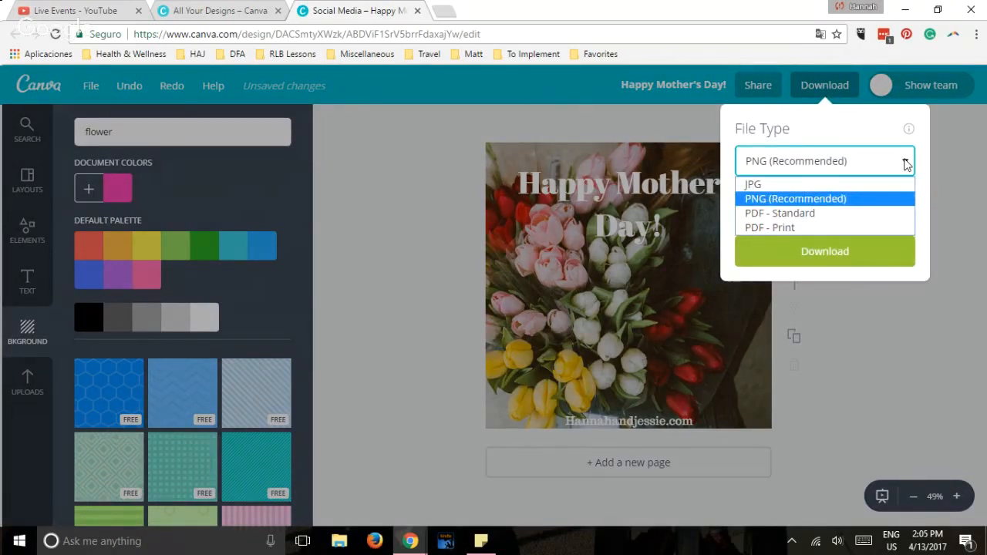
click(825, 185)
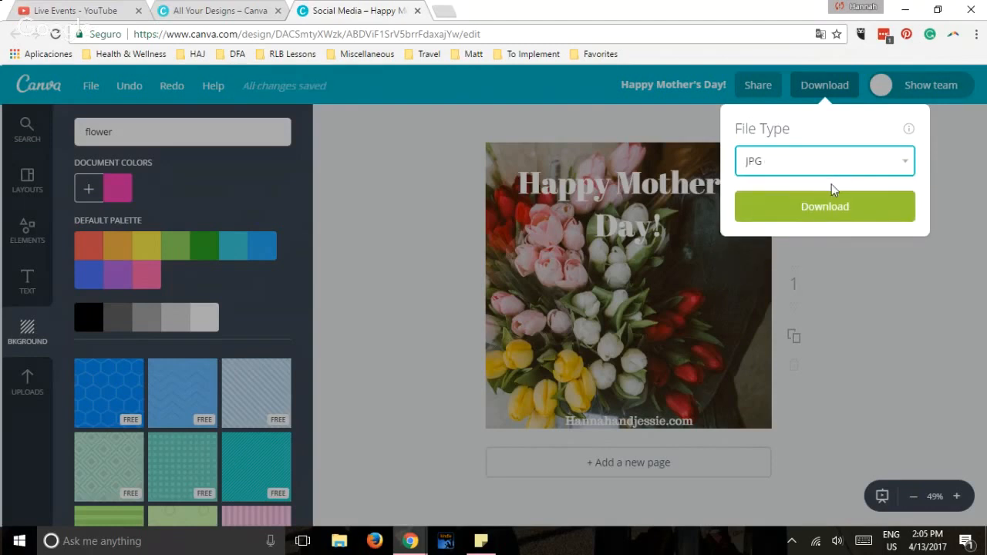
click(832, 207)
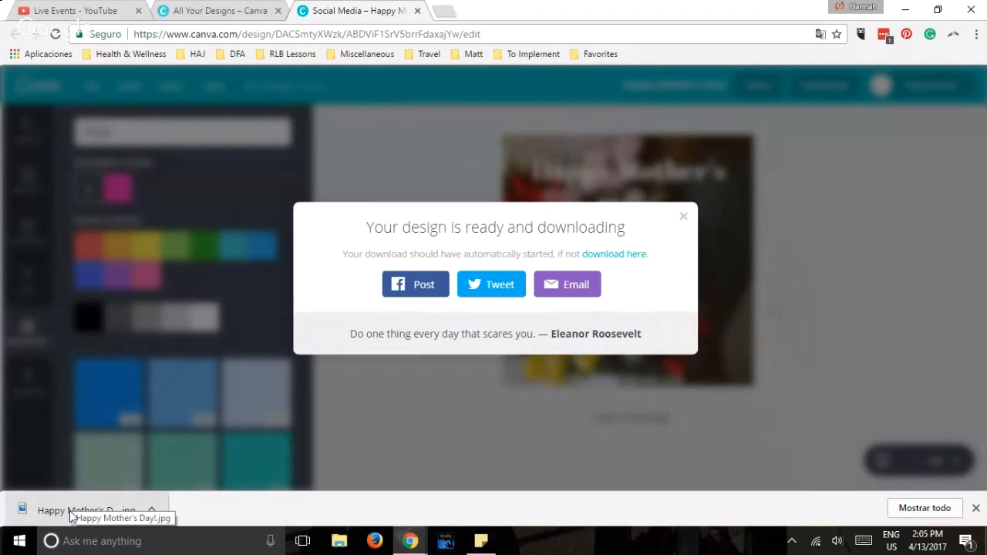
click(685, 222)
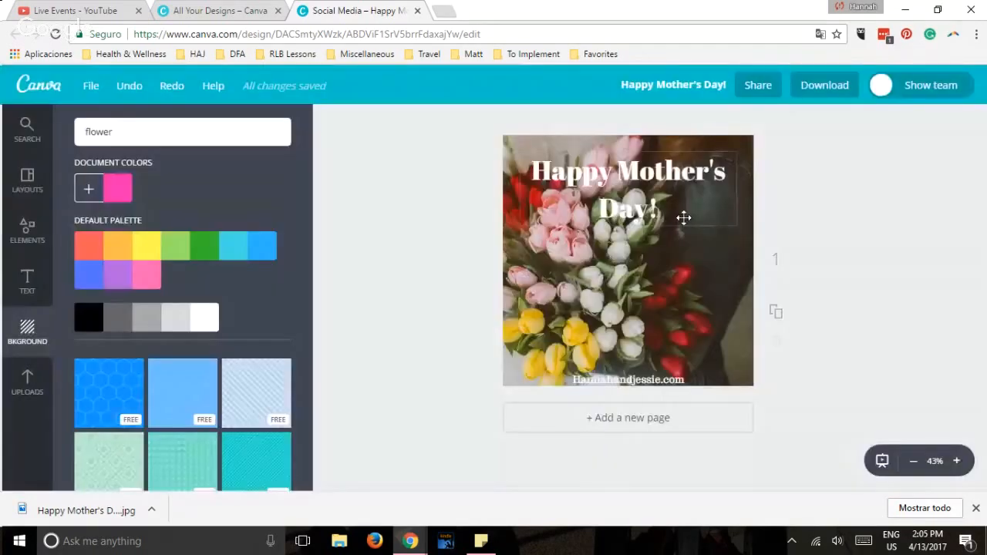